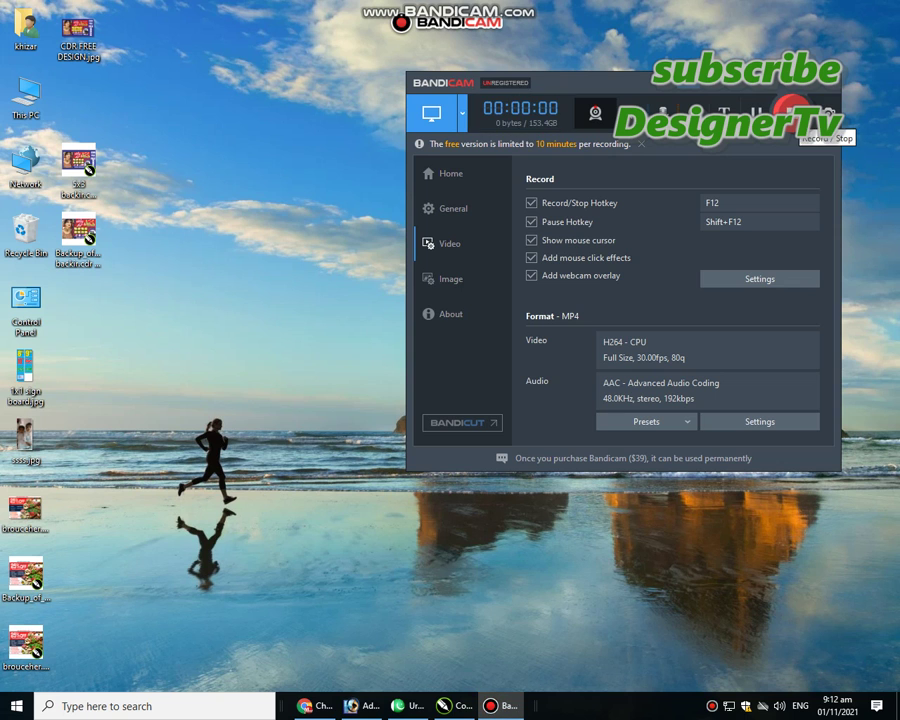
Minimise Bandicam and bring the 5x3 backkir.cdr new.cdr banner up in CorelDRAW
click(807, 86)
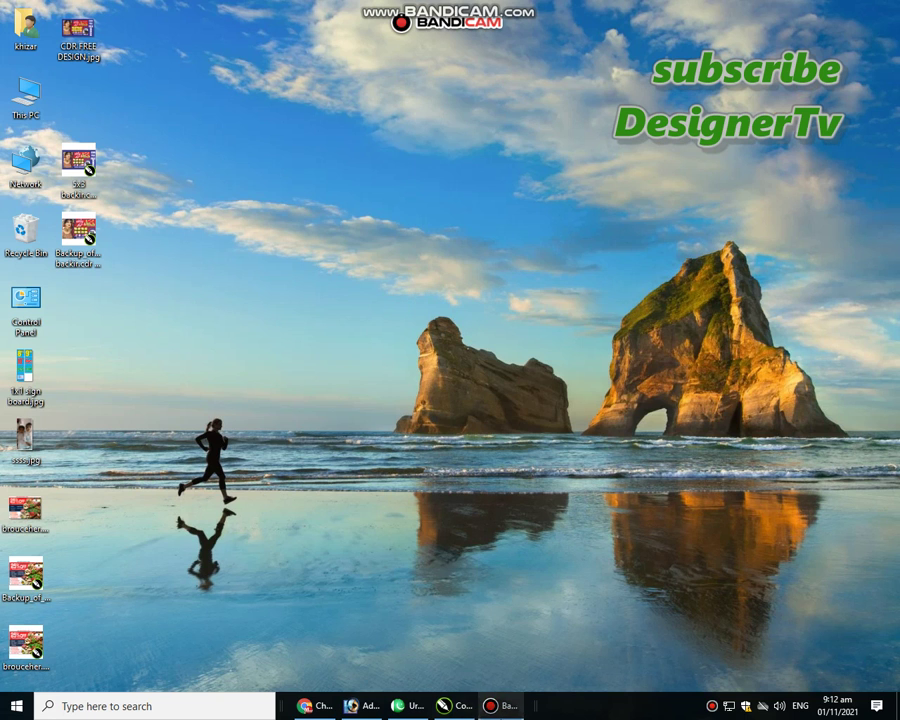
click(447, 706)
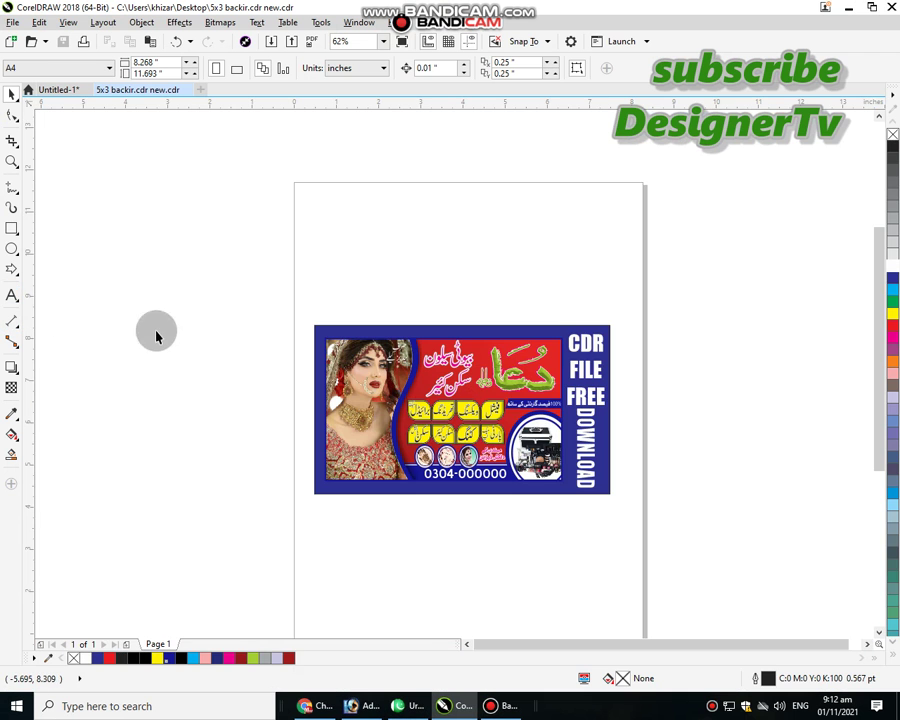
click(12, 295)
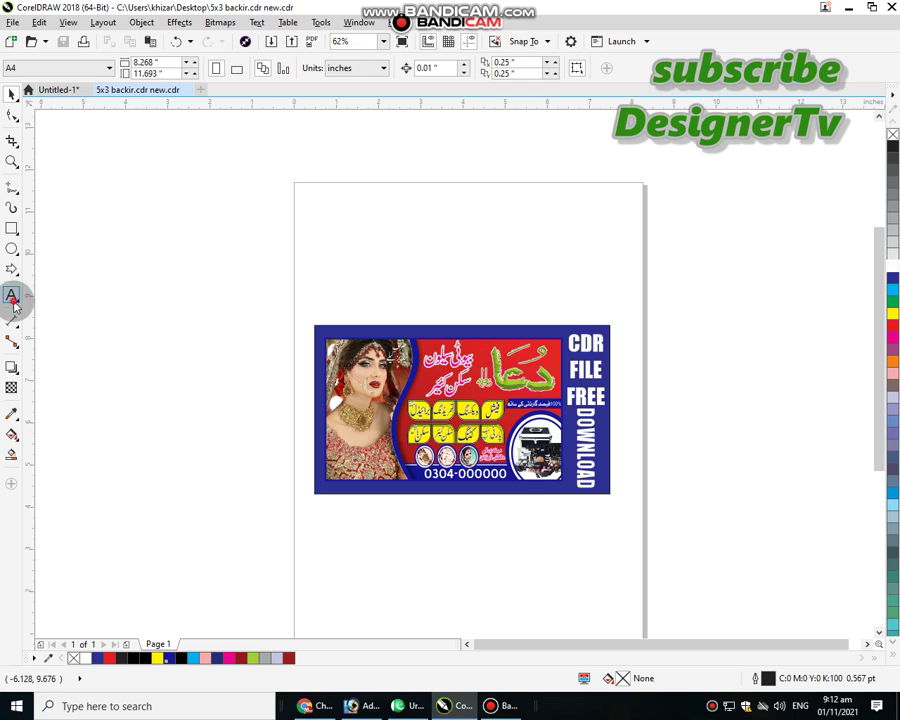
click(361, 198)
text(ASSALAM OALAIKUM)
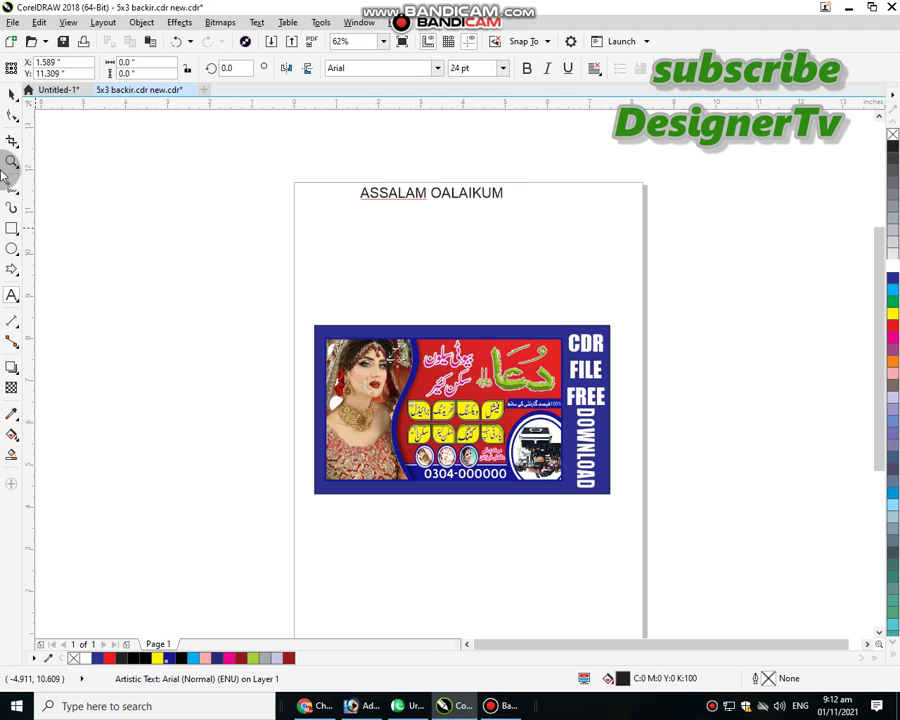
click(12, 93)
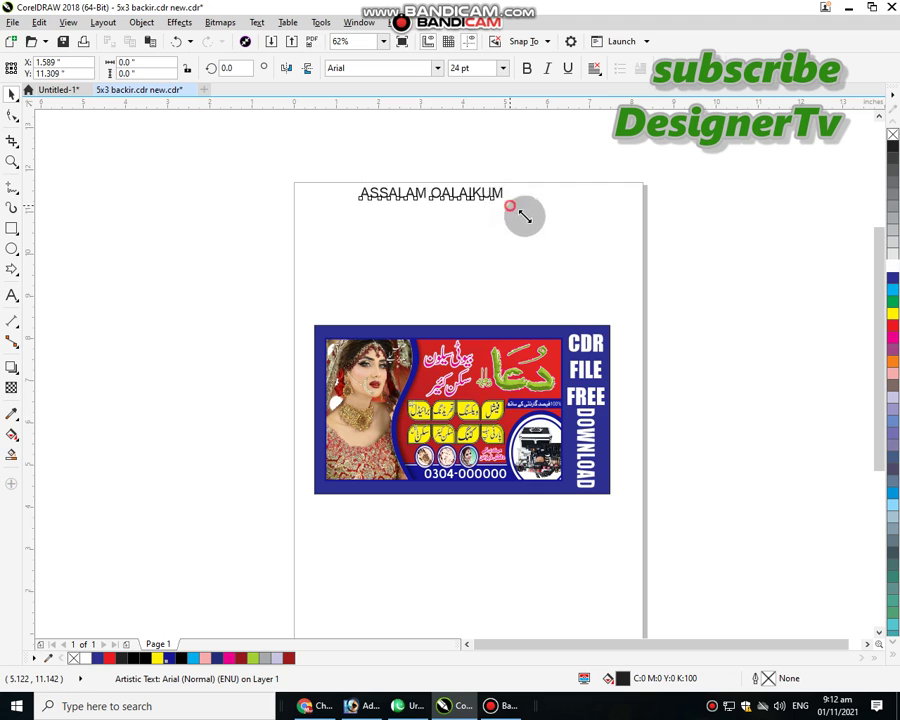
drag(507, 200, 726, 216)
drag(540, 200, 463, 256)
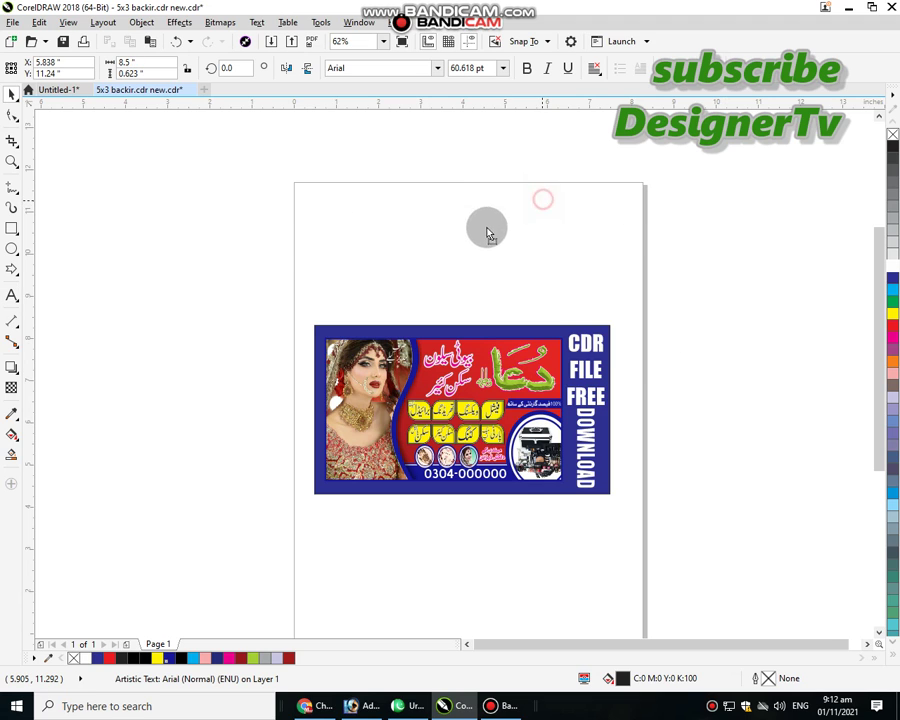
click(893, 327)
click(433, 69)
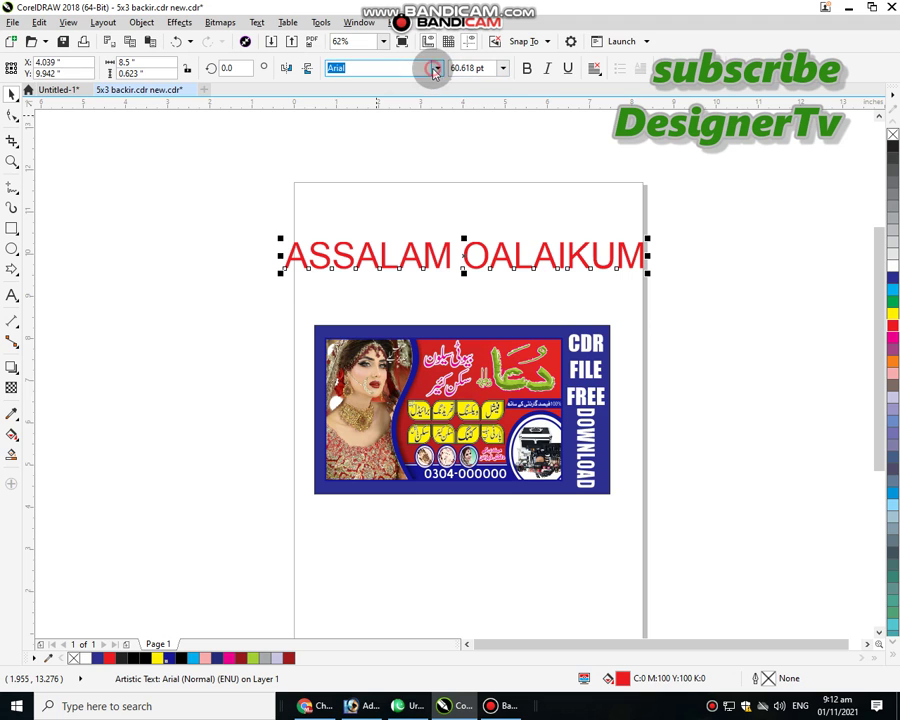
click(370, 164)
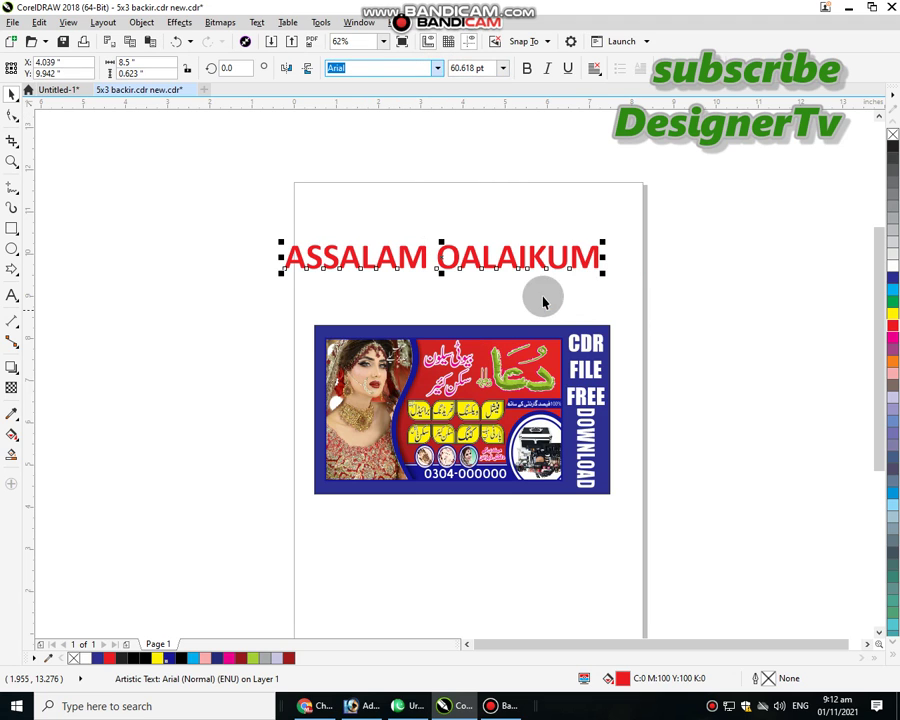
key(Delete)
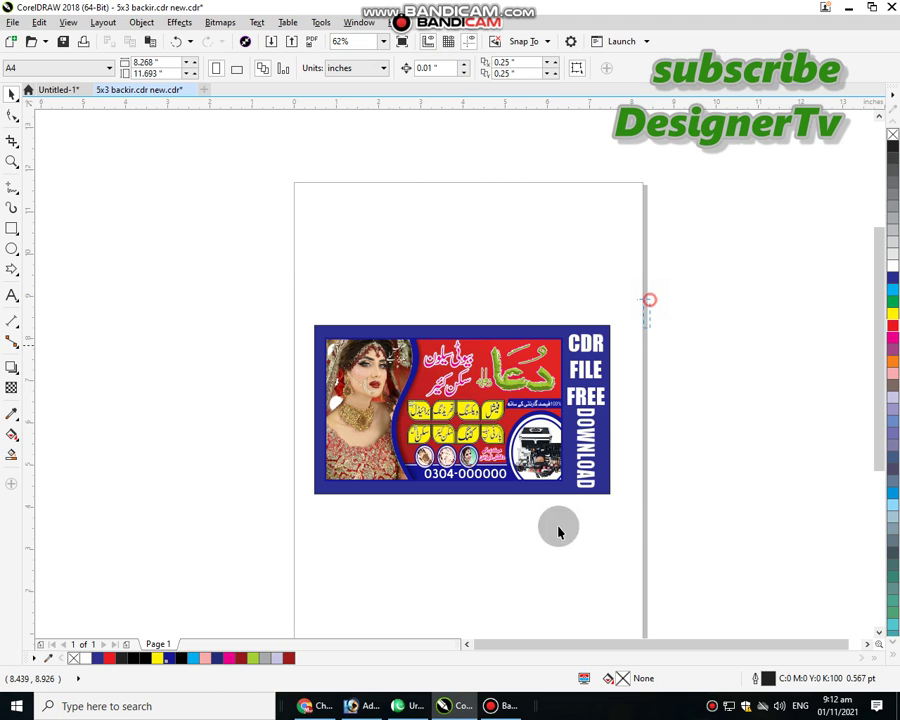
Delete the CDR FILE FREE DOWNLOAD text and the wide blue background panel
mouse_move(559, 532)
mouse_down()
mouse_move(575, 590)
mouse_move(560, 600)
mouse_up()
key(Delete)
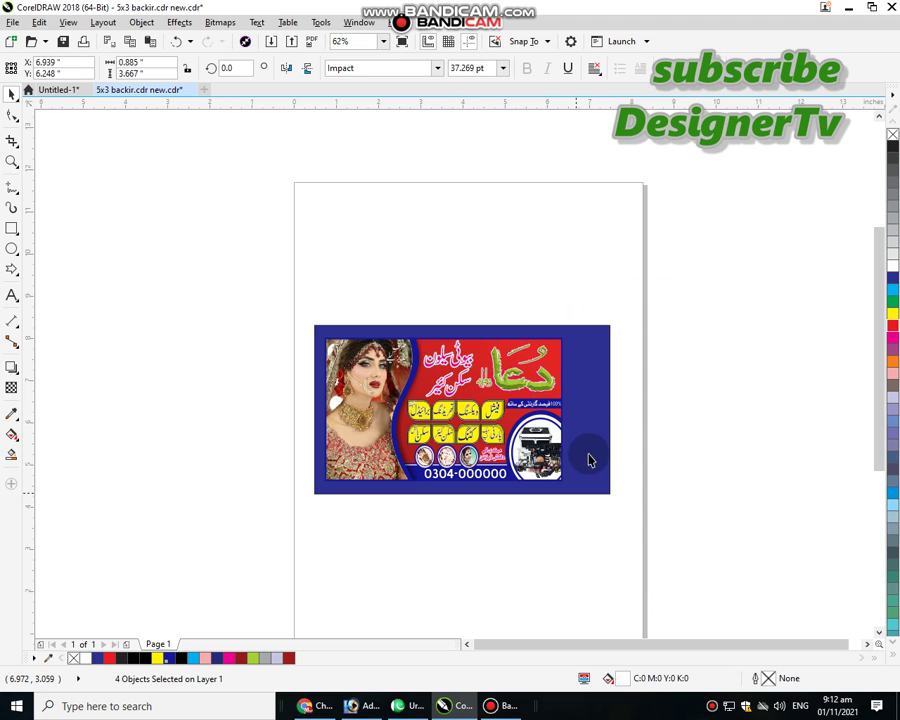
click(605, 432)
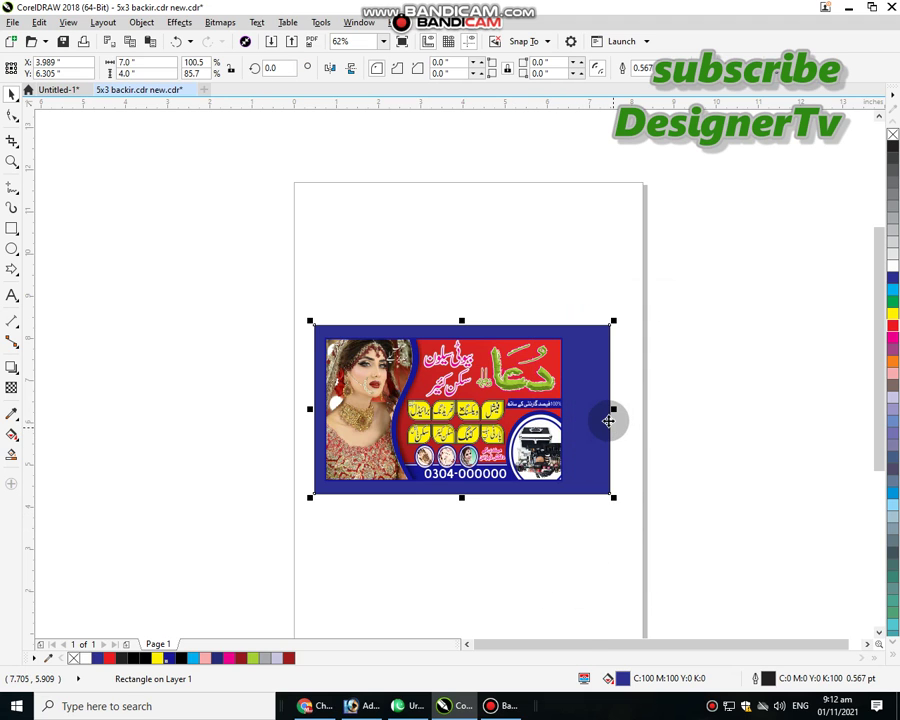
drag(606, 412, 605, 413)
scroll(605, 413, up, 2)
key(Delete)
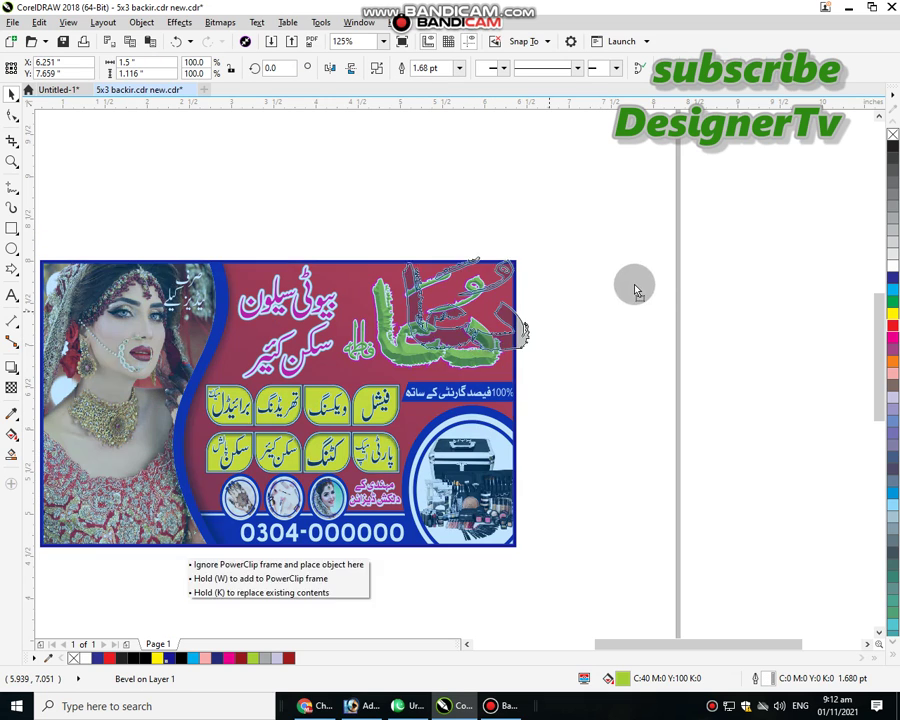
Undo a stray copy of the green Dua calligraphy and select the small Urdu text
drag(472, 343, 650, 280)
key(ctrl+z)
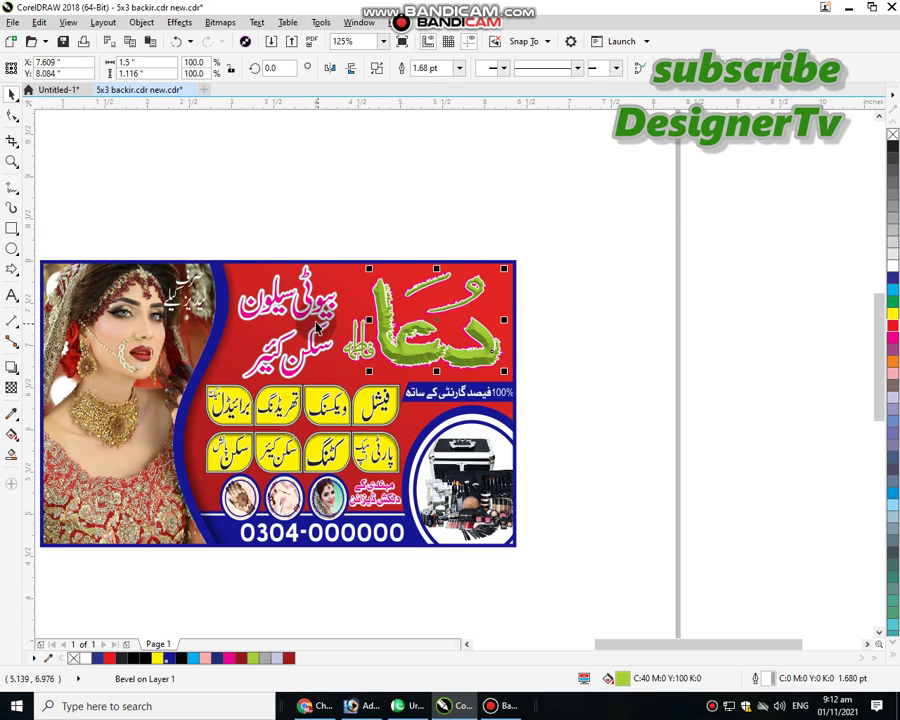
click(281, 357)
click(177, 294)
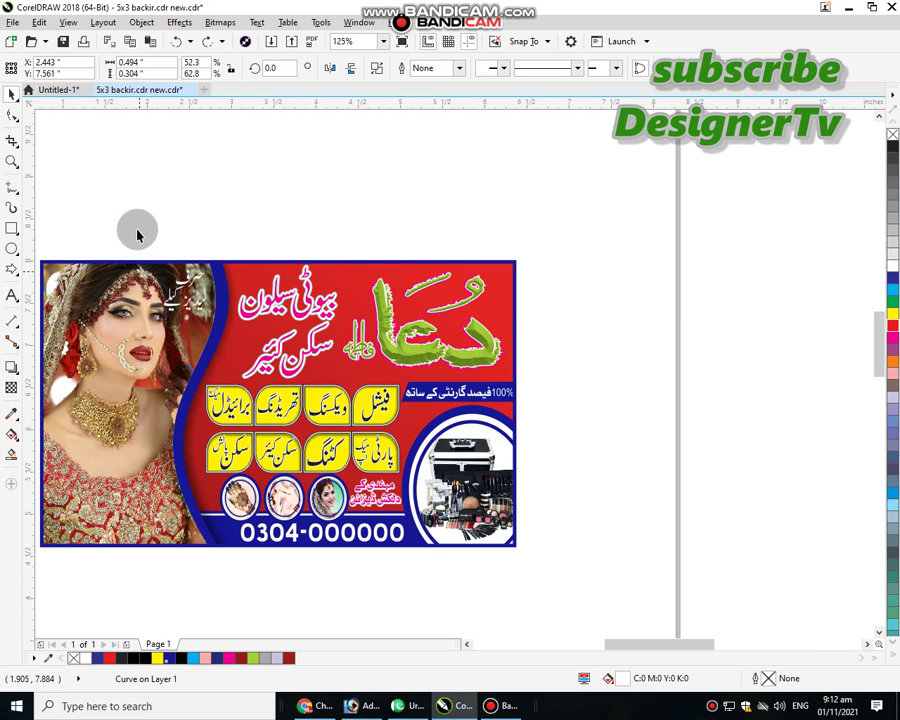
Fill the small Urdu text yellow and copy another object's outline and fill onto it
scroll(137, 240, up, 2)
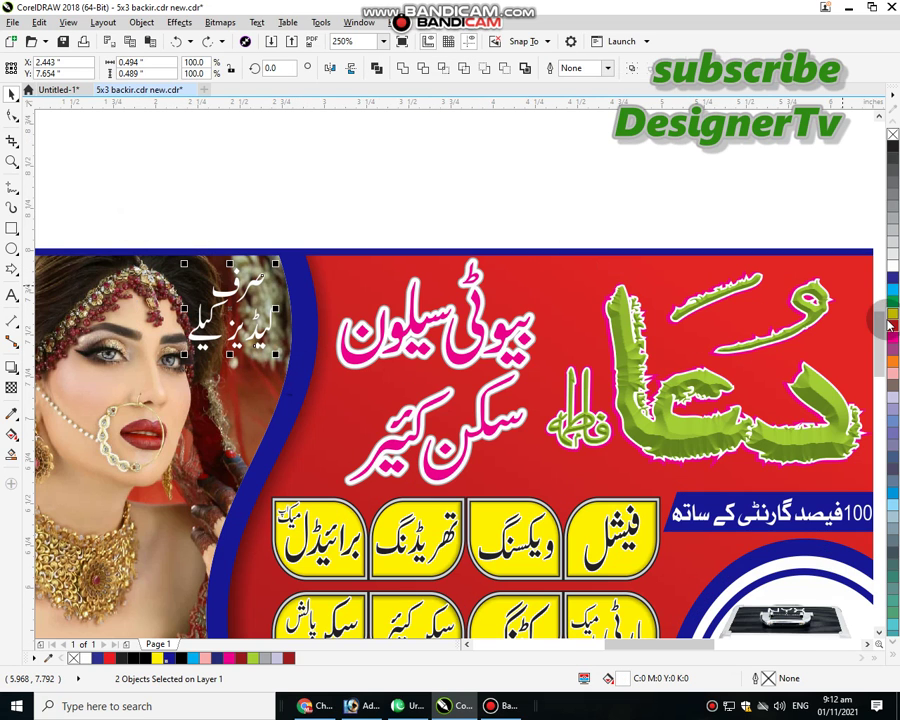
click(893, 315)
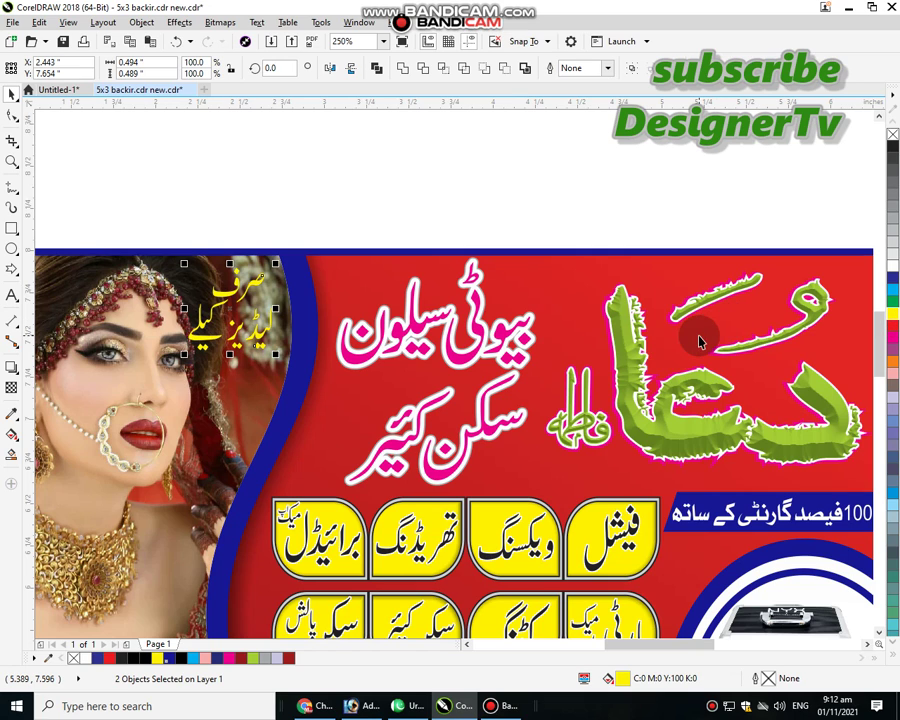
key(alt+e)
key(y)
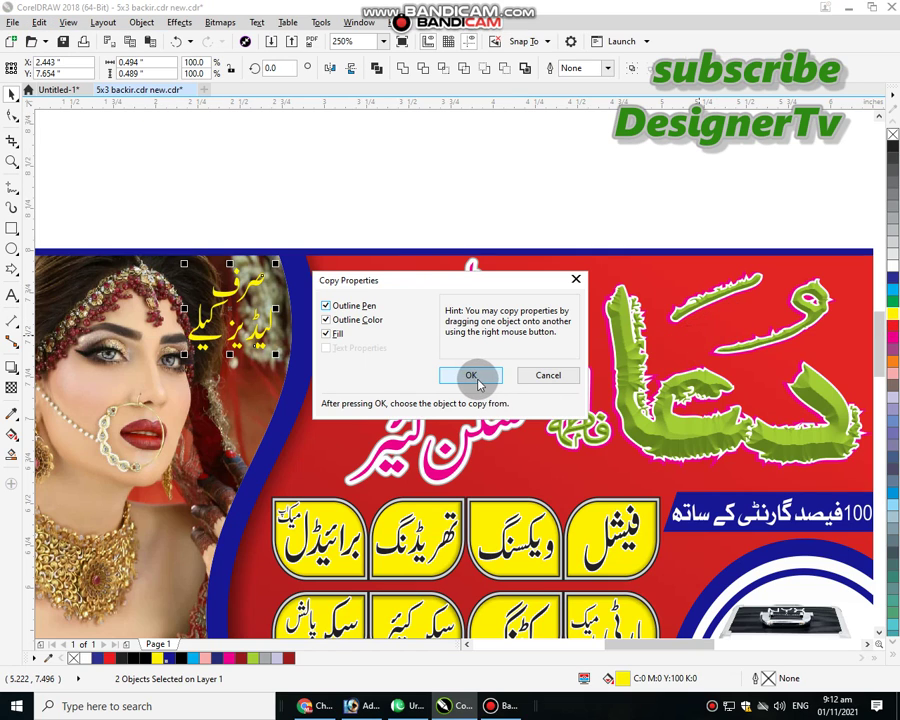
click(475, 377)
click(636, 403)
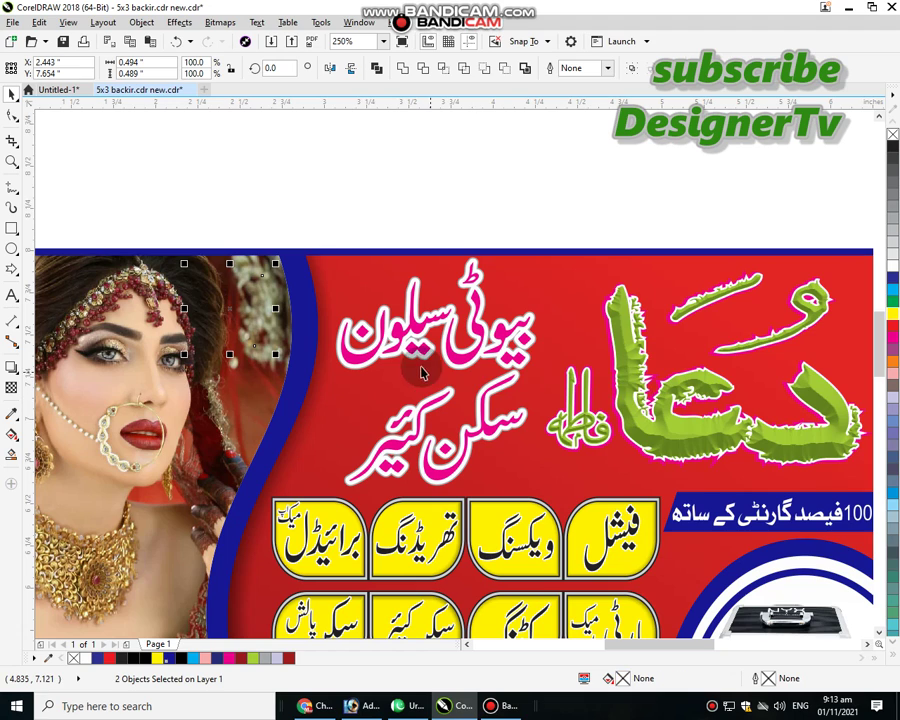
Give the small text a blue outline, then copy the pink title's outline and fill onto it
right_click(891, 280)
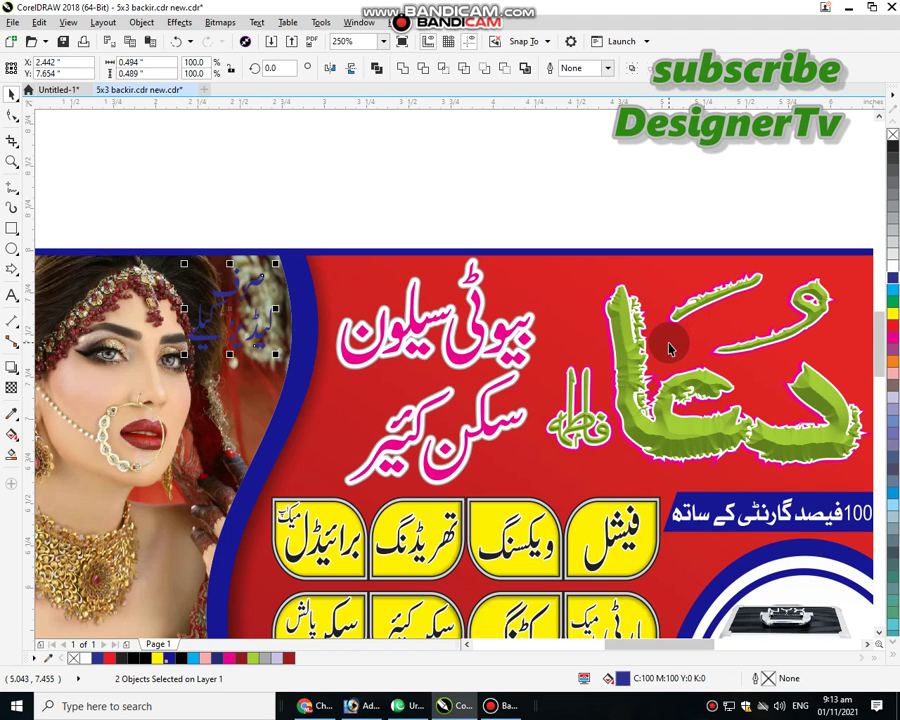
click(38, 22)
click(110, 220)
click(468, 372)
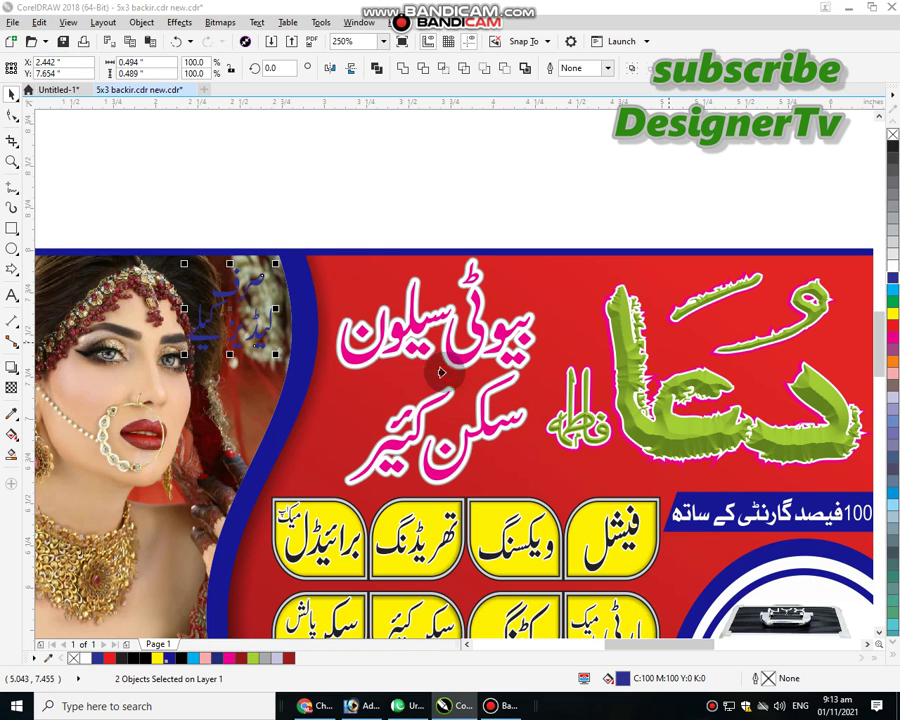
click(413, 323)
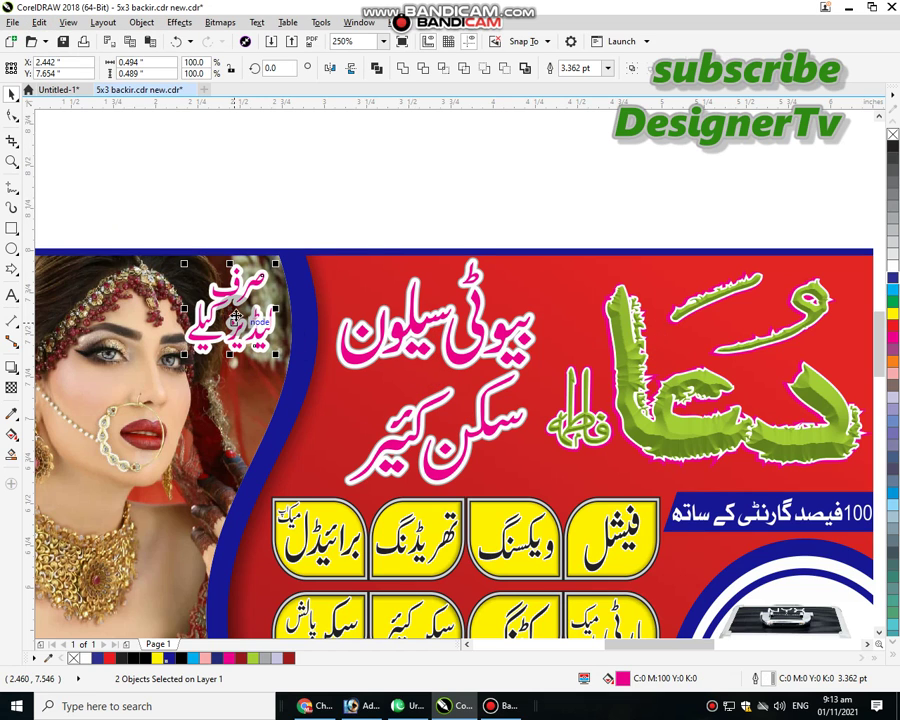
Nudge the small text lower and give it a black outline with yellow fill
drag(232, 305, 228, 324)
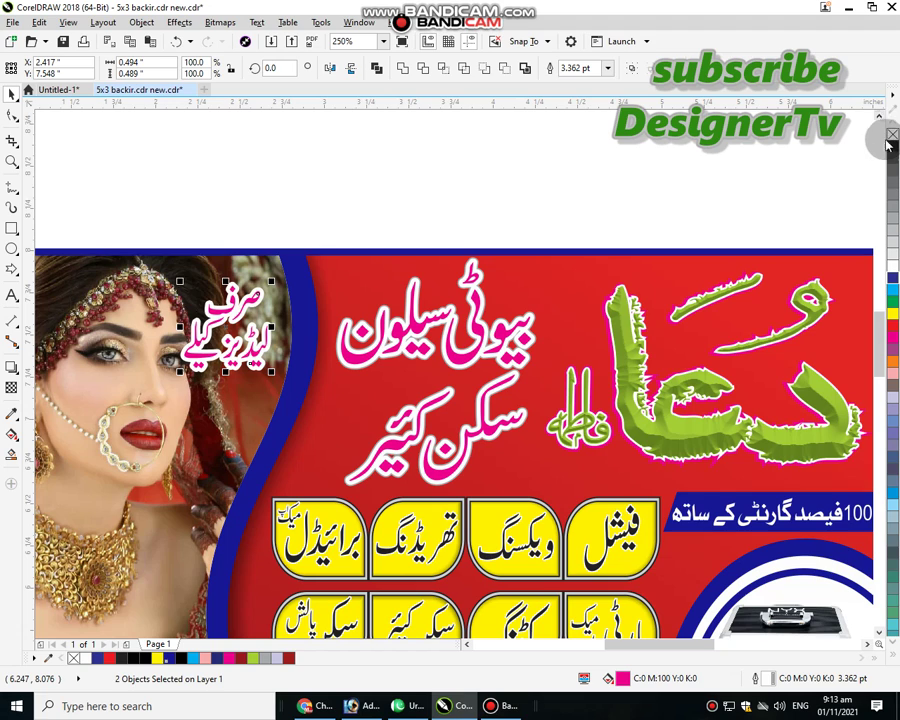
right_click(893, 148)
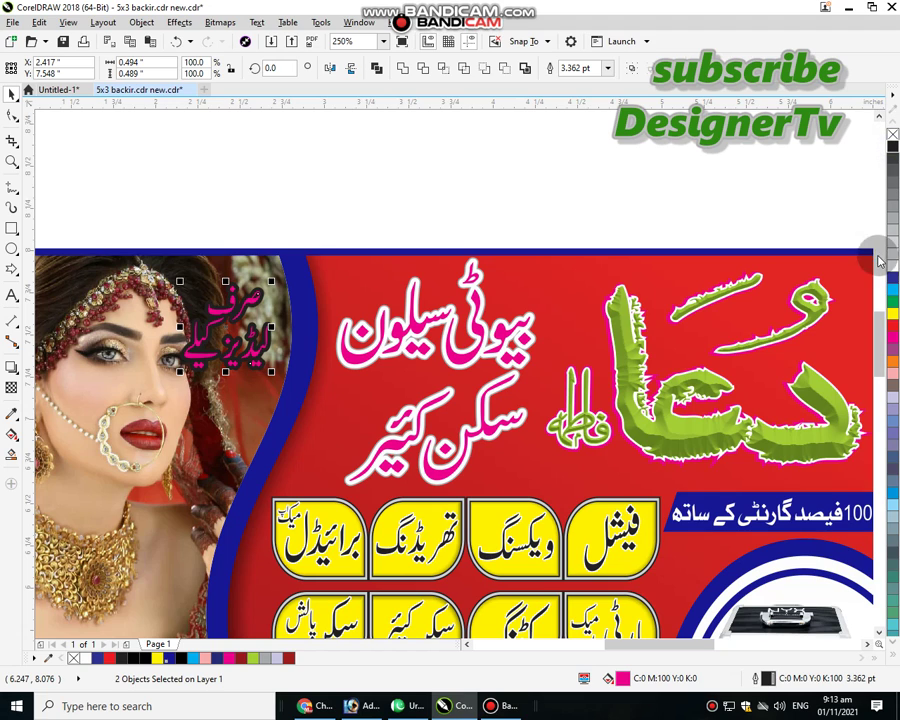
click(893, 316)
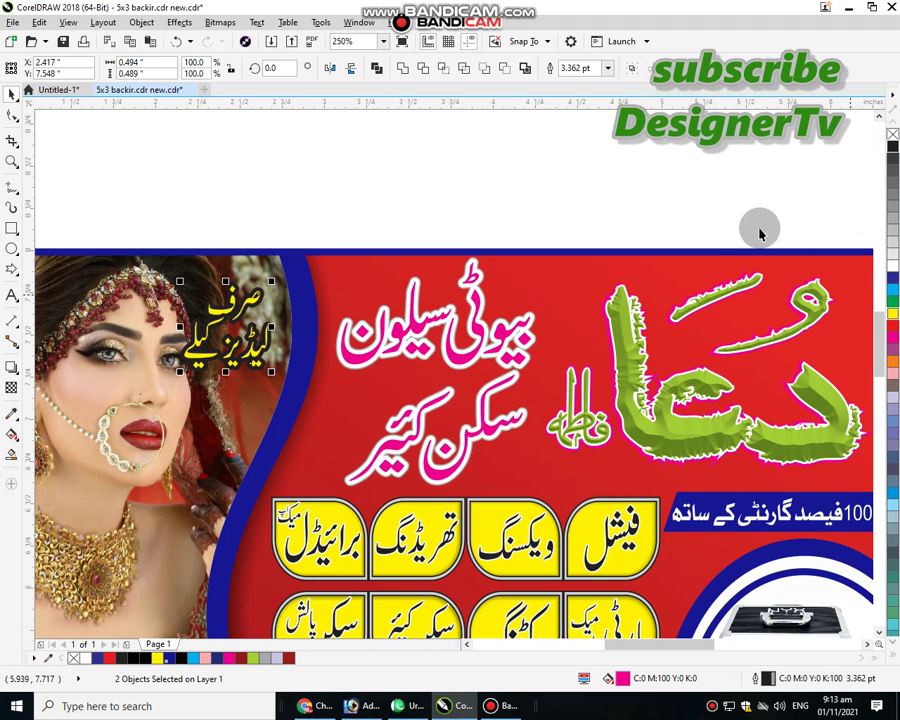
click(545, 210)
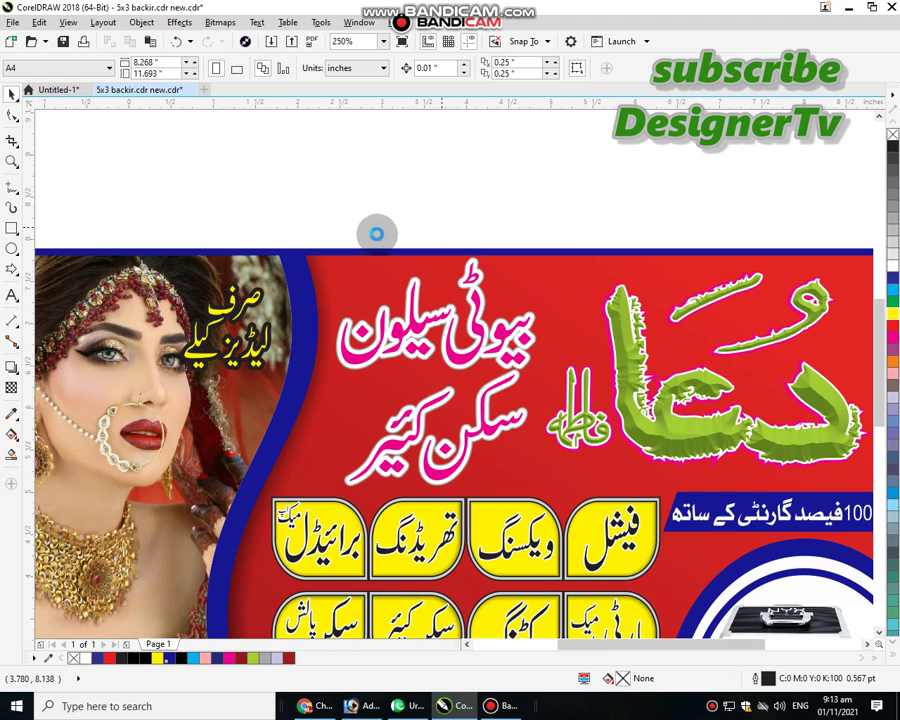
View the whole banner and select the phone number, circle images and service labels
scroll(372, 233, down, 2)
click(426, 515)
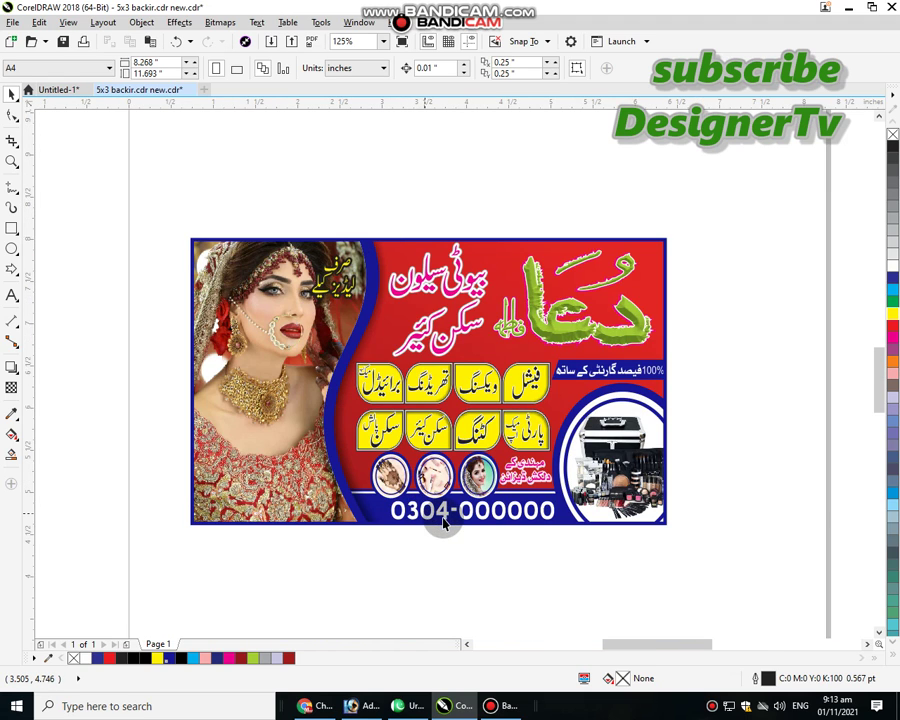
scroll(430, 515, up, 2)
click(452, 455)
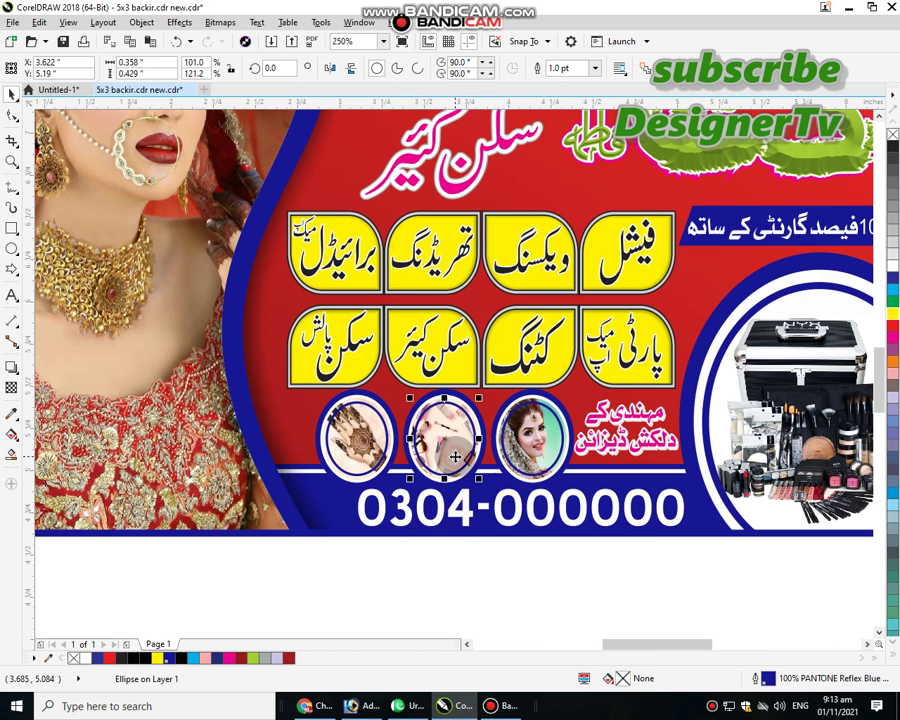
key(Tab)
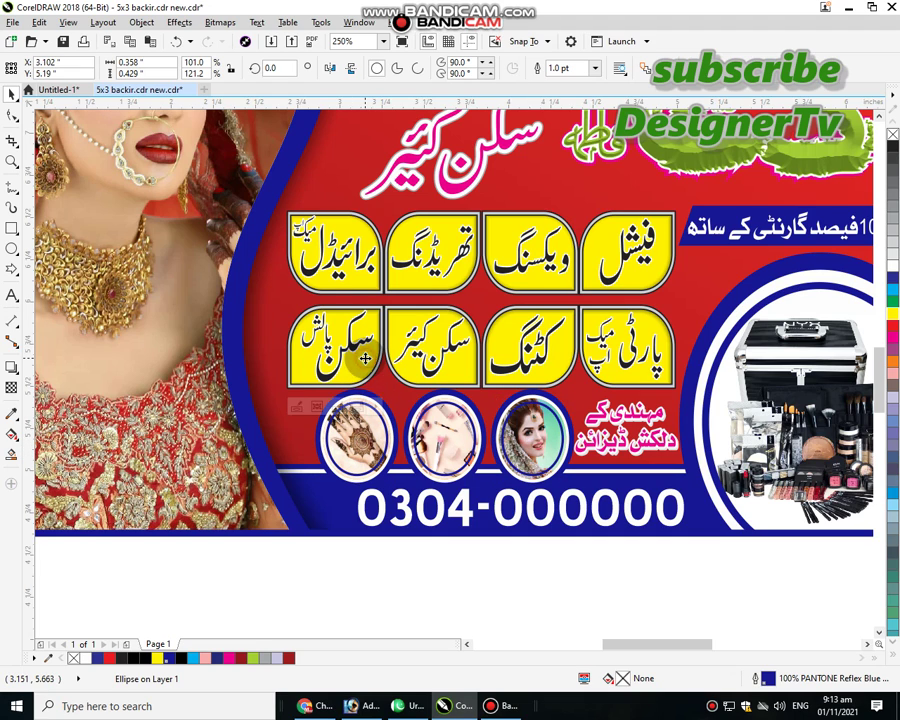
click(453, 347)
click(555, 350)
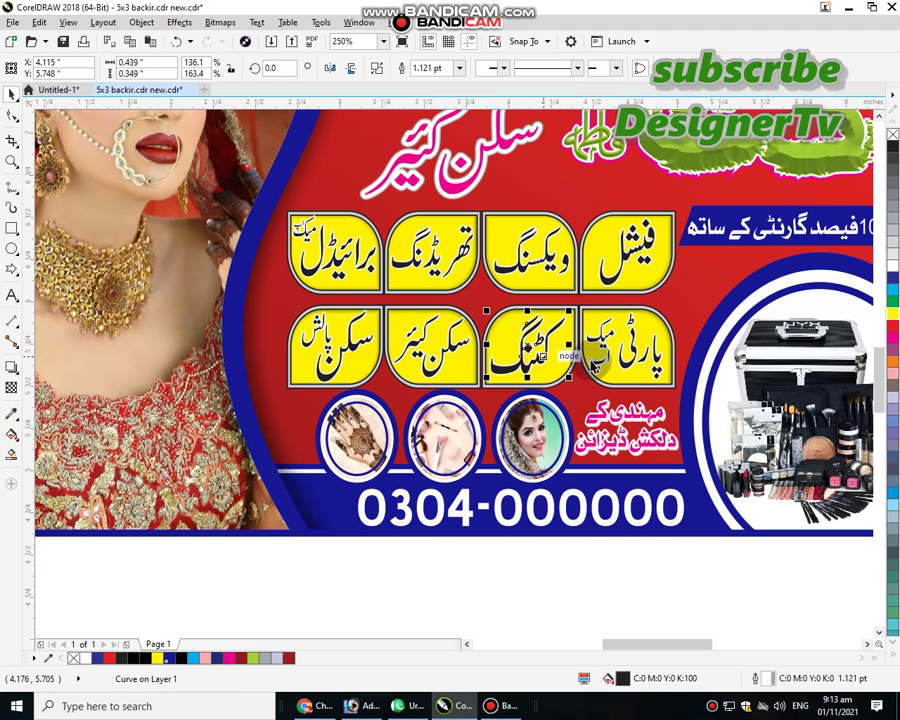
click(625, 358)
Select the whole banner, the waxing and bridal labels, the photo and small yellow text
click(616, 370)
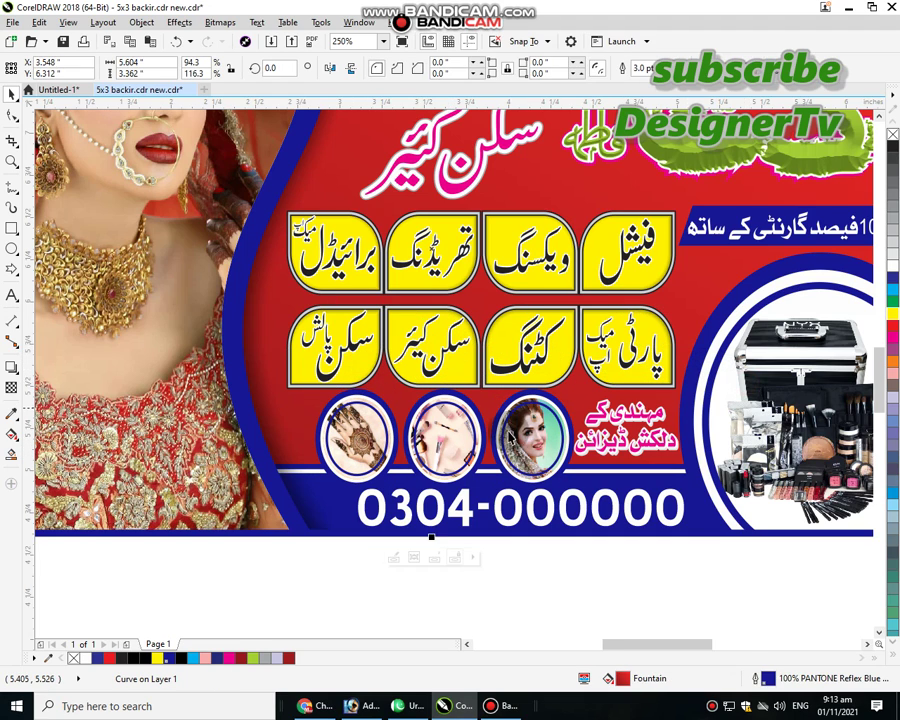
scroll(605, 355, down, 2)
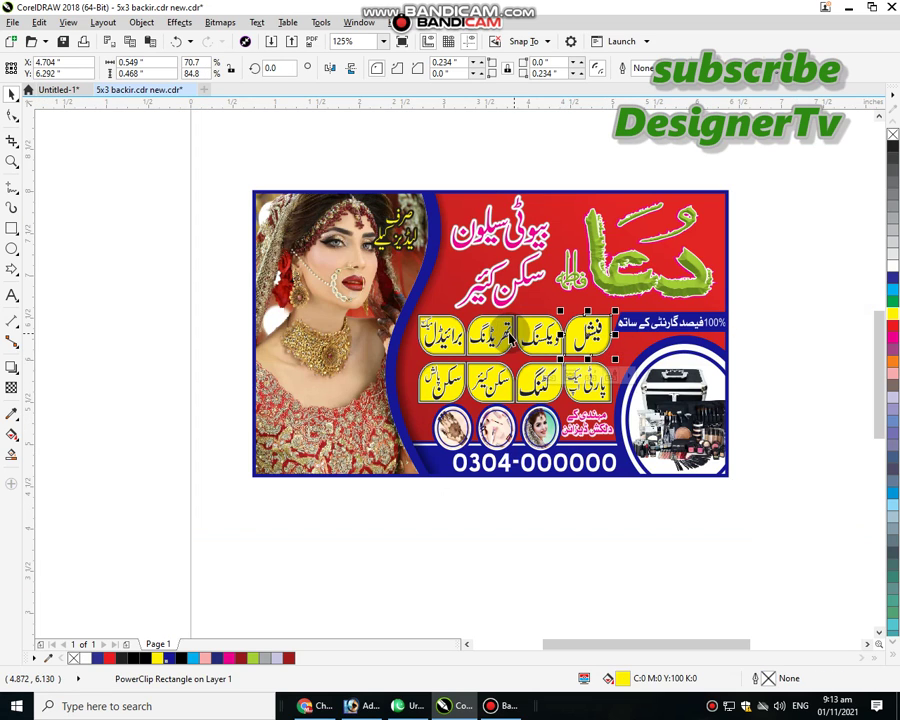
click(540, 338)
click(470, 343)
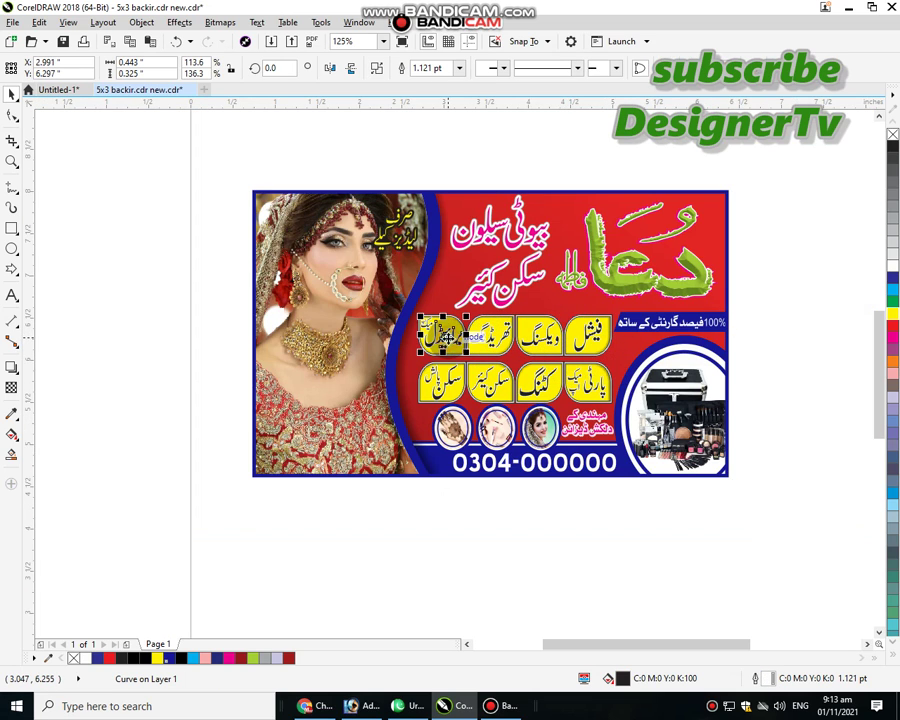
click(351, 293)
click(397, 243)
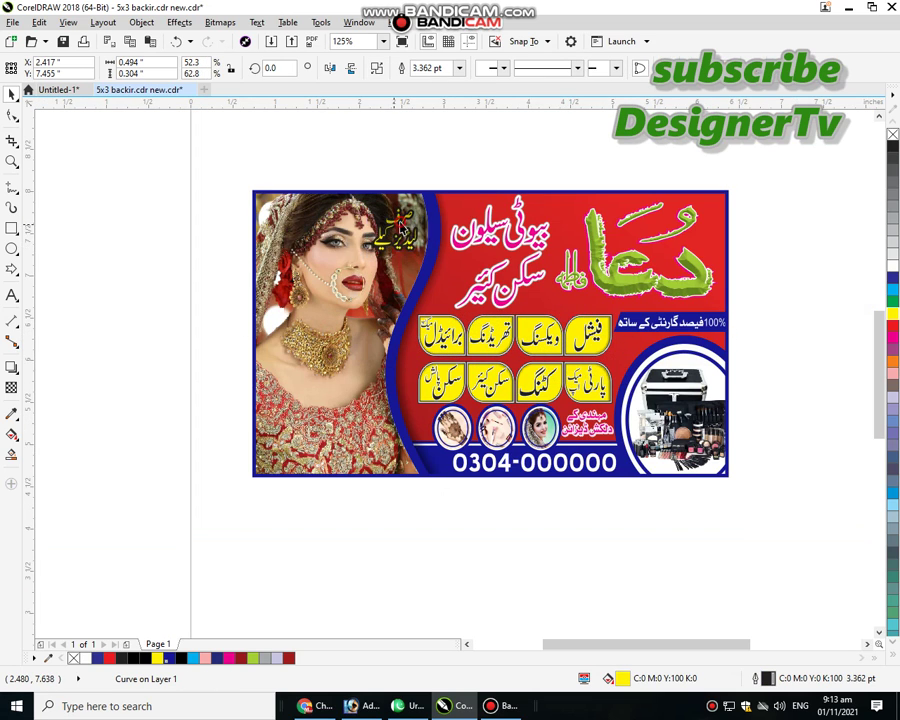
click(12, 295)
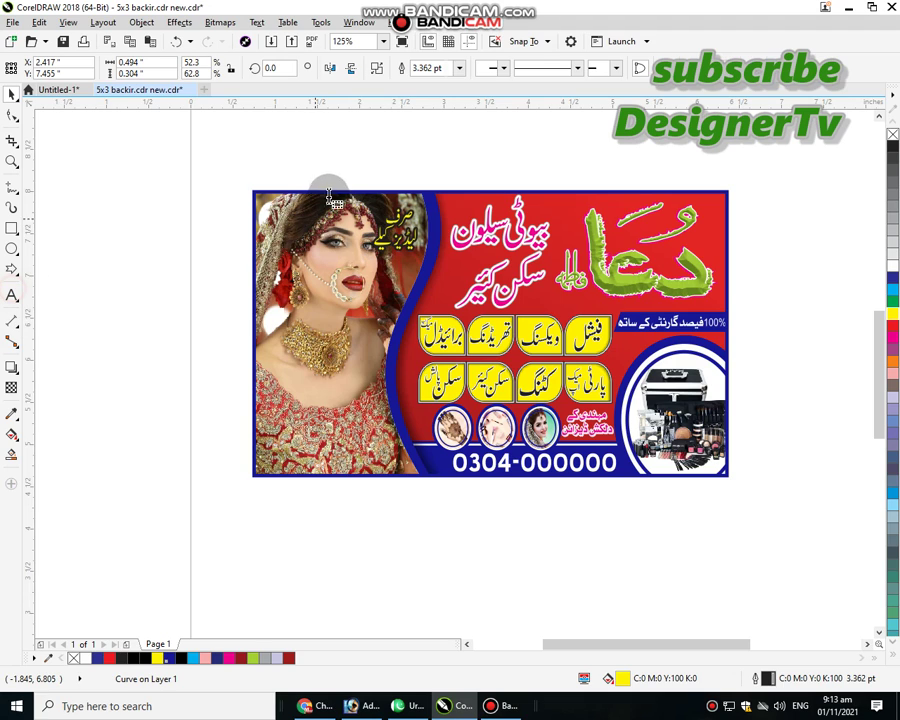
Type a PASSWORD label above the banner, trim extra characters, then reselect the banner
click(314, 146)
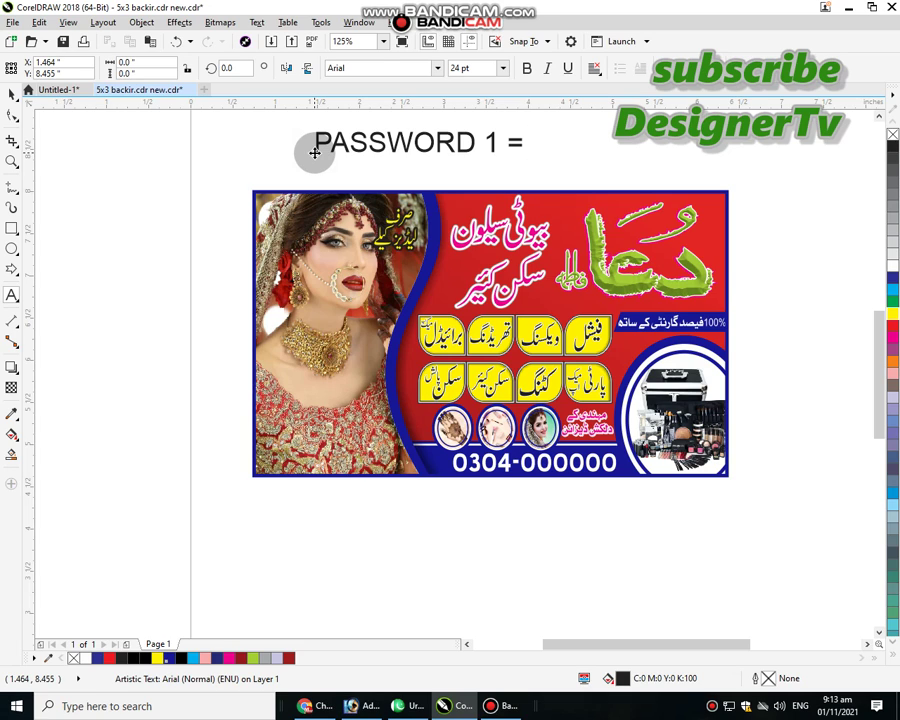
key(Escape)
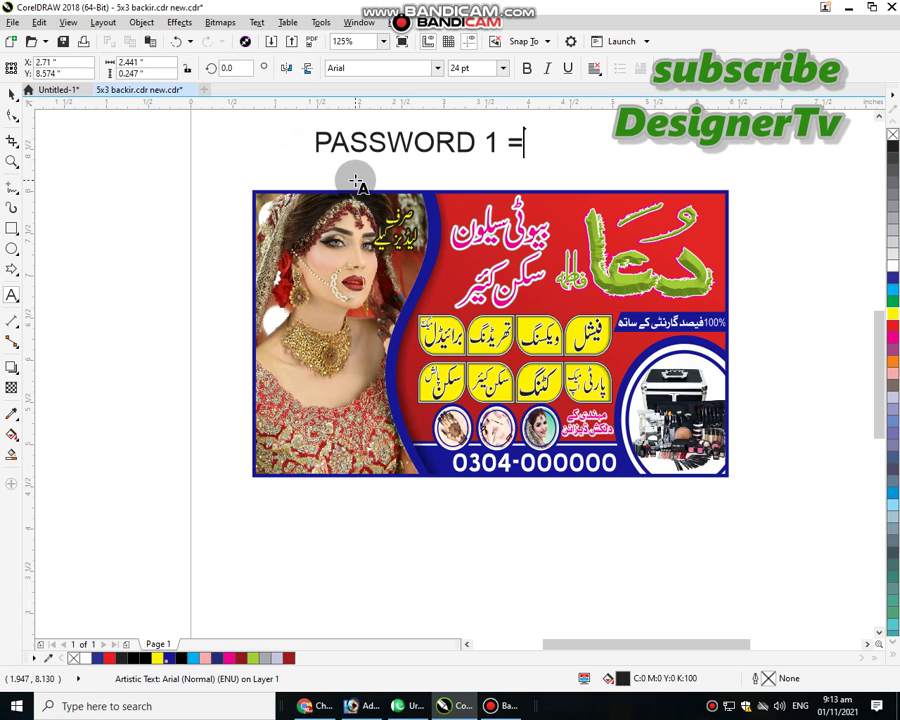
key(BackSpace)
key(BackSpace)
click(12, 93)
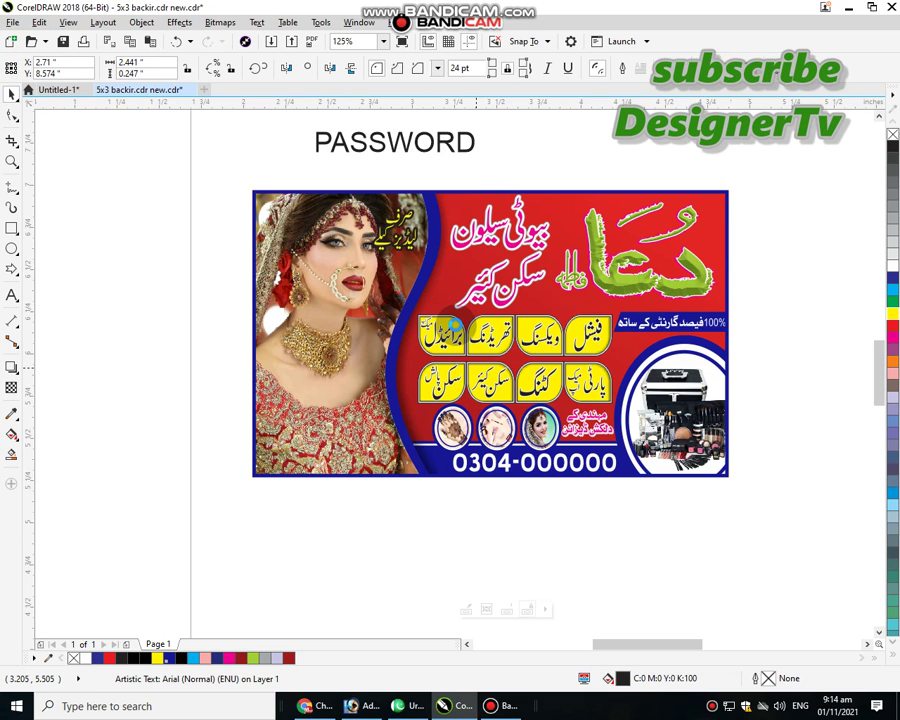
click(476, 364)
scroll(476, 364, up, 2)
Extract the banner's PowerClip contents and move out the bride photo, blue strip and cosmetics photo
scroll(418, 578, down, 2)
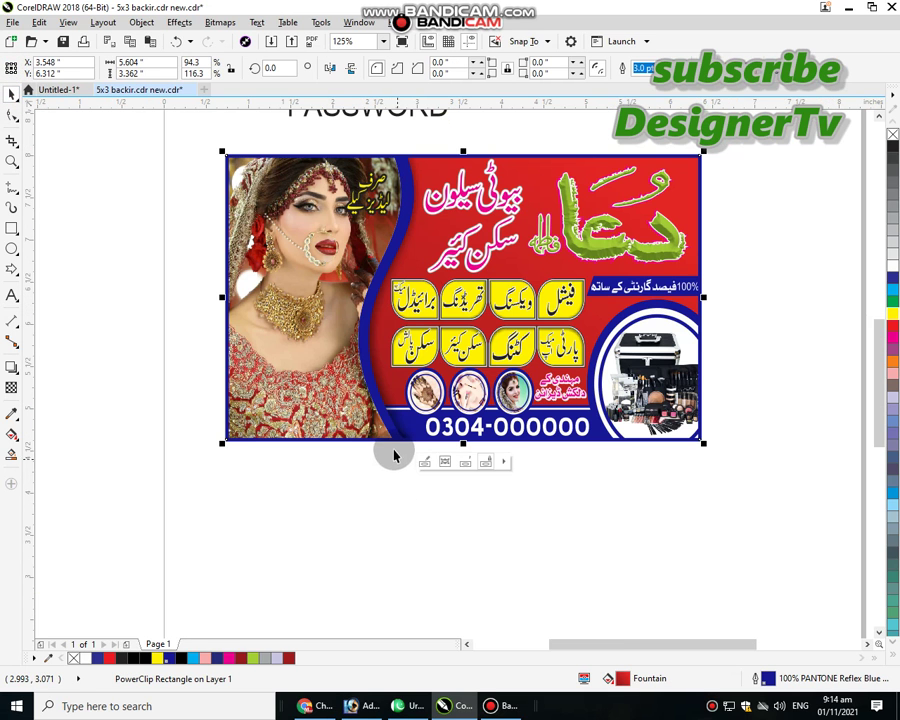
click(465, 461)
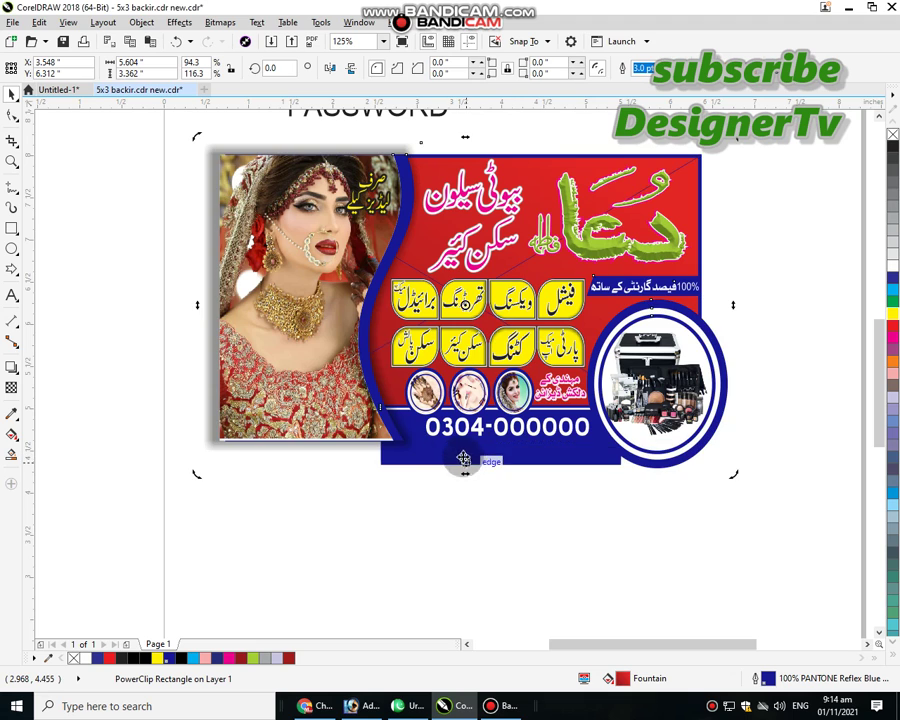
scroll(413, 453, down, 2)
drag(420, 405, 270, 398)
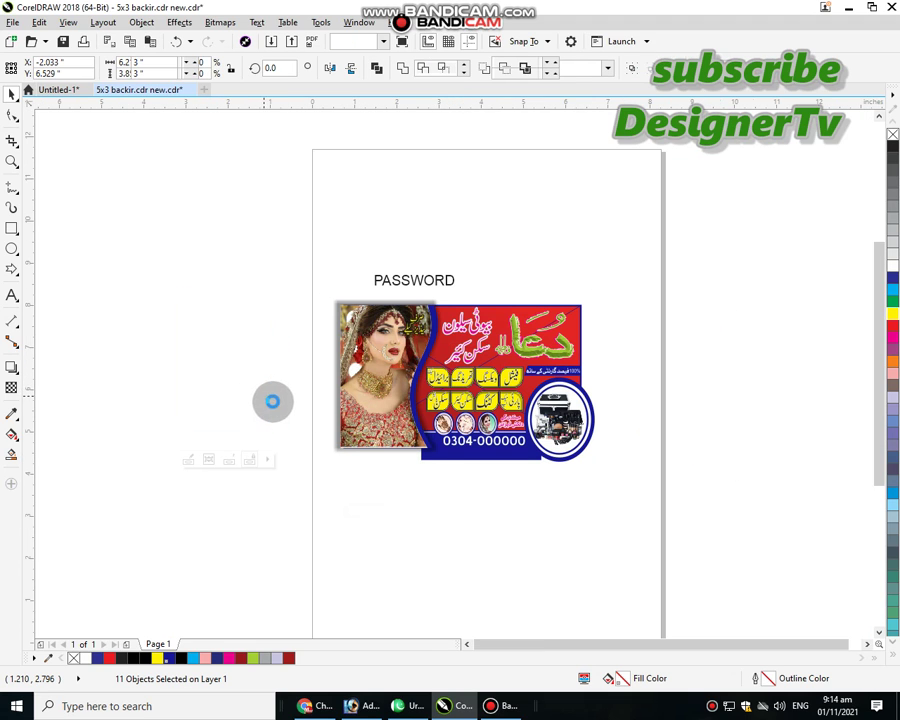
drag(482, 458, 472, 538)
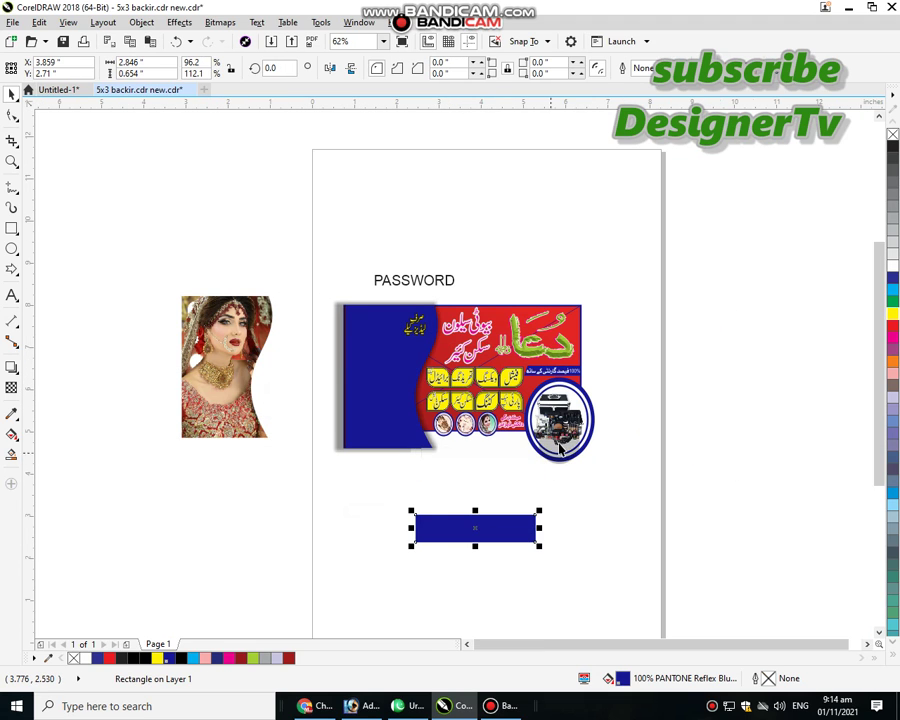
drag(645, 492, 660, 488)
click(577, 412)
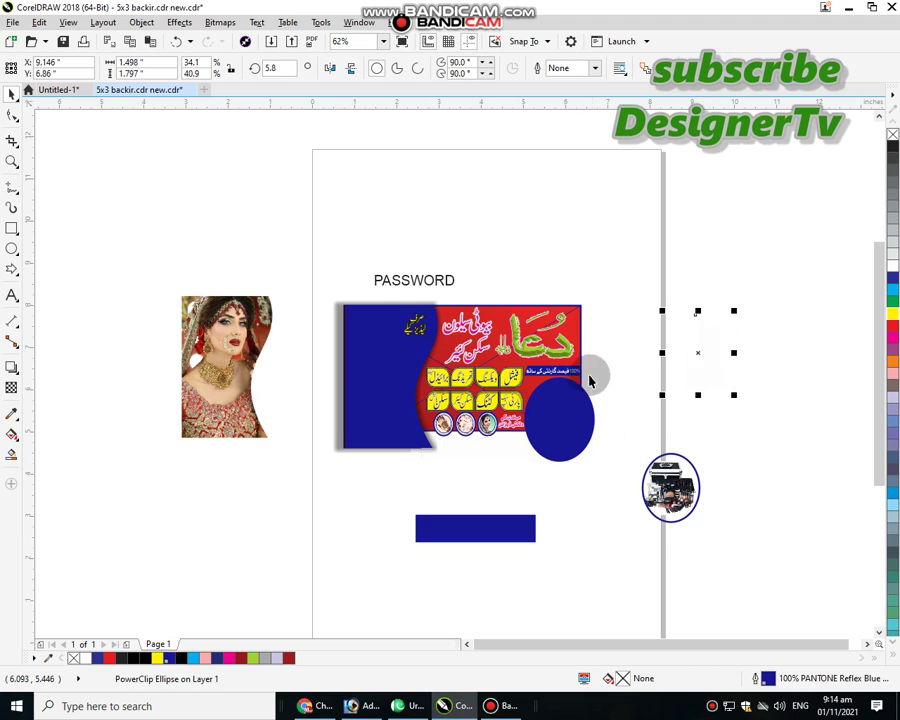
Pull out the دعا calligraphy pieces and pink titles, enlarge فاطمہ, and move the فیشل label
drag(560, 335, 628, 288)
drag(505, 335, 503, 237)
drag(503, 337, 476, 280)
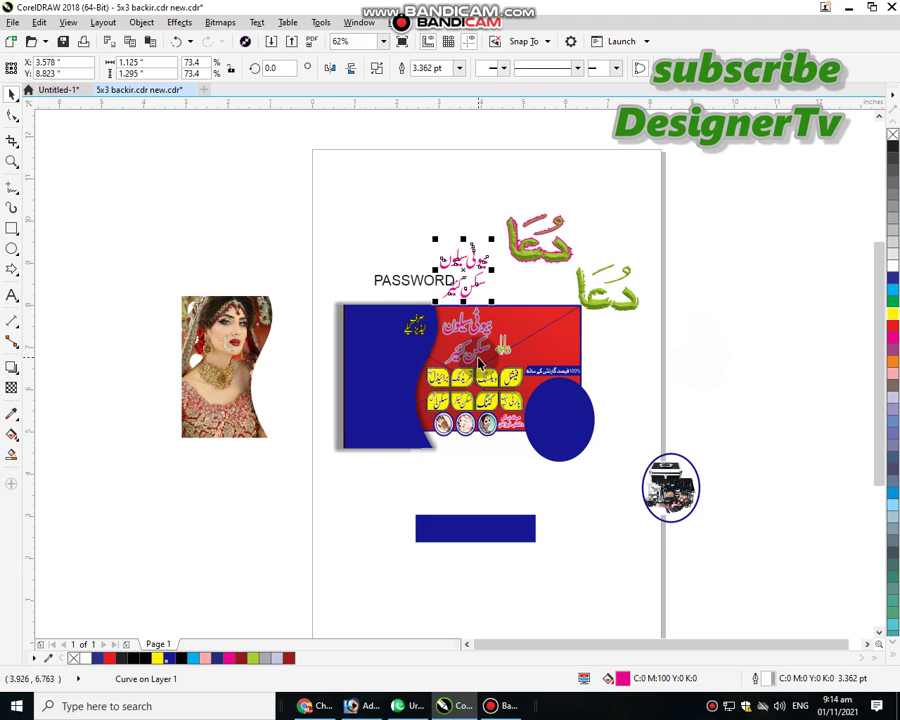
drag(520, 345, 715, 372)
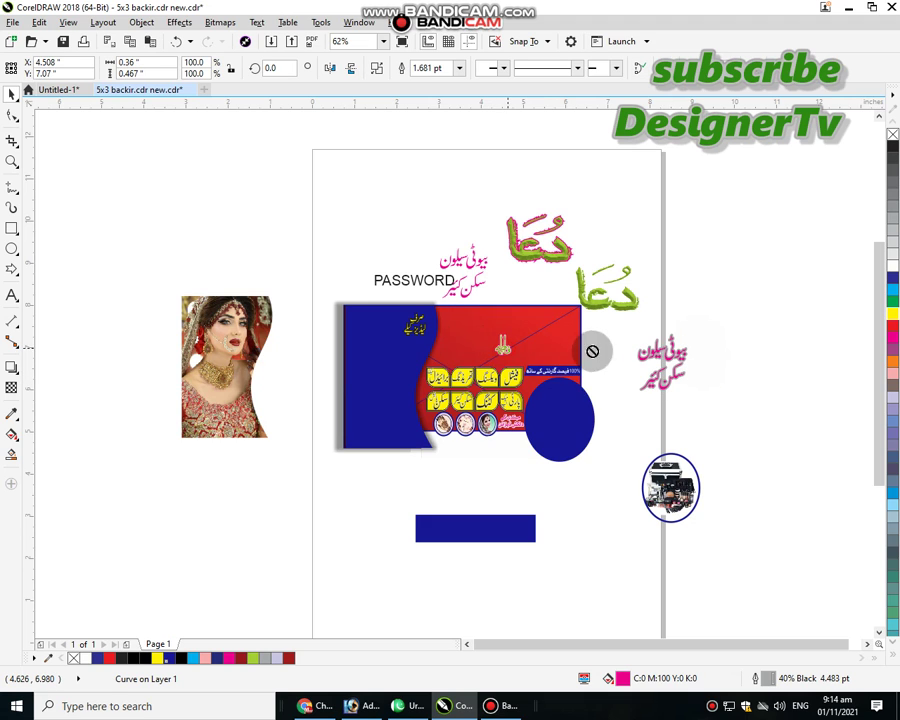
drag(677, 310, 773, 396)
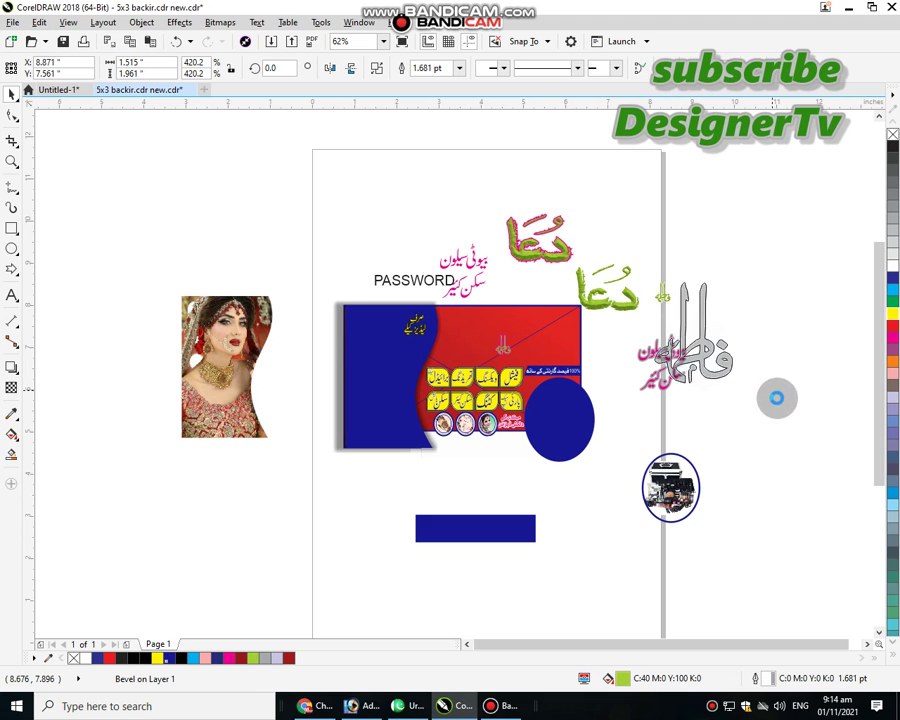
drag(509, 377, 655, 307)
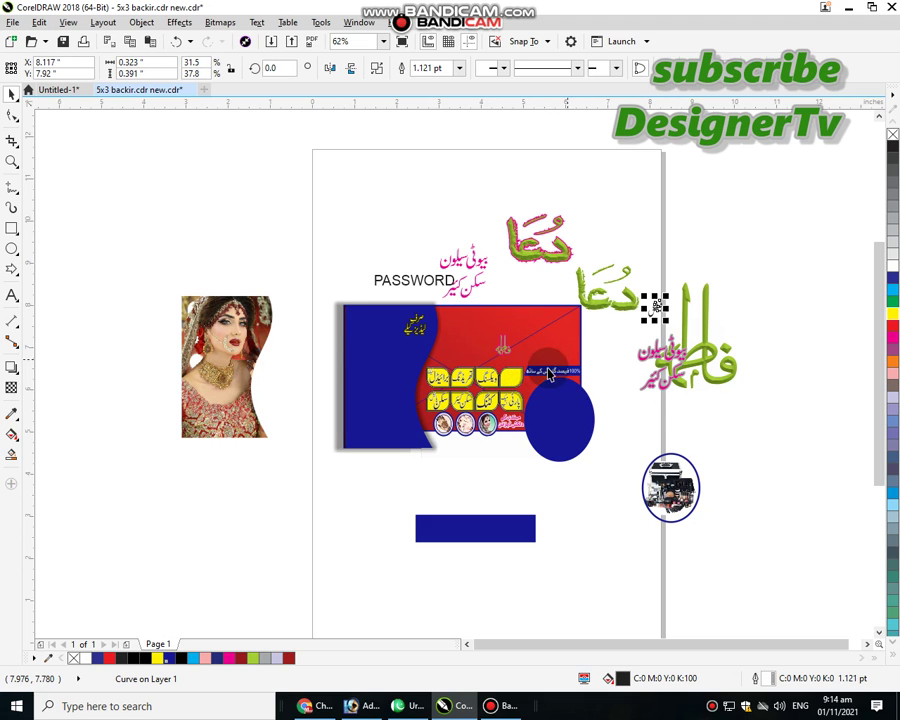
Move a small curve, the کٹنگ label and the blue ring ellipse below the banner
click(476, 298)
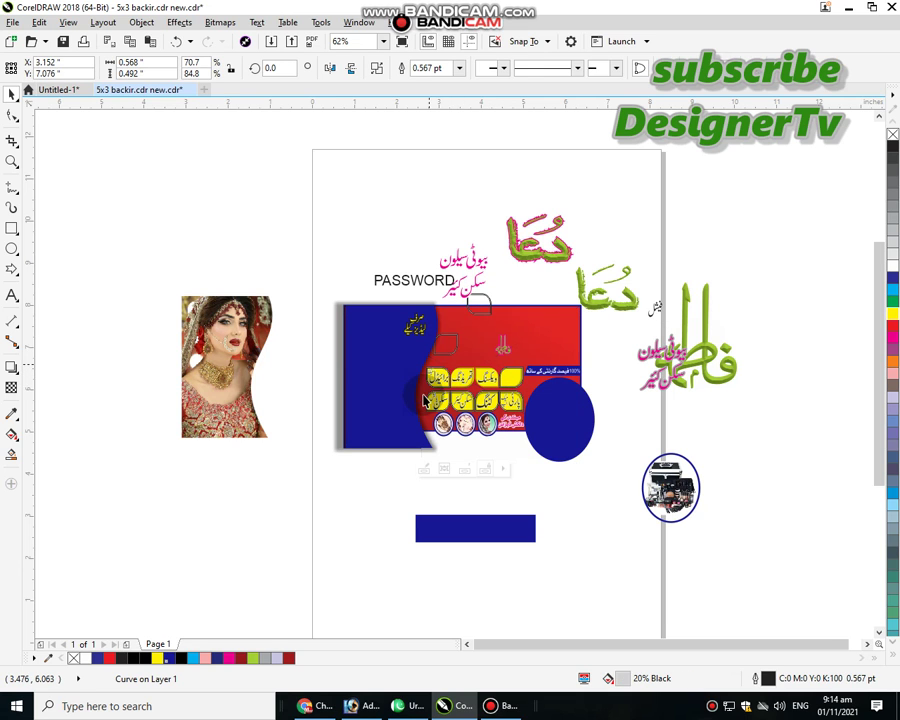
click(446, 394)
drag(447, 410, 498, 490)
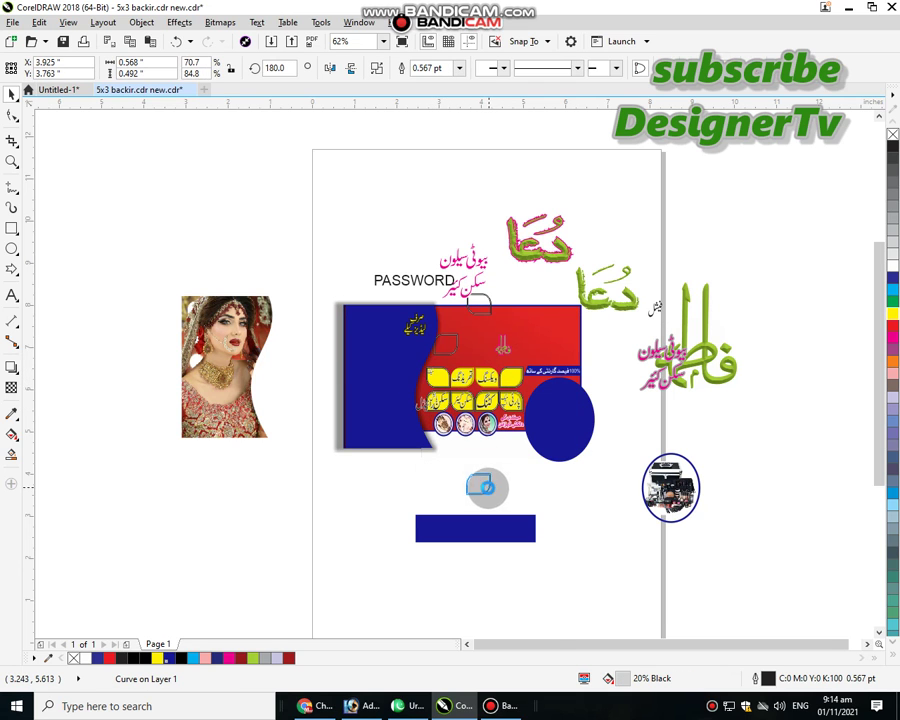
scroll(500, 421, up, 2)
drag(472, 380, 540, 505)
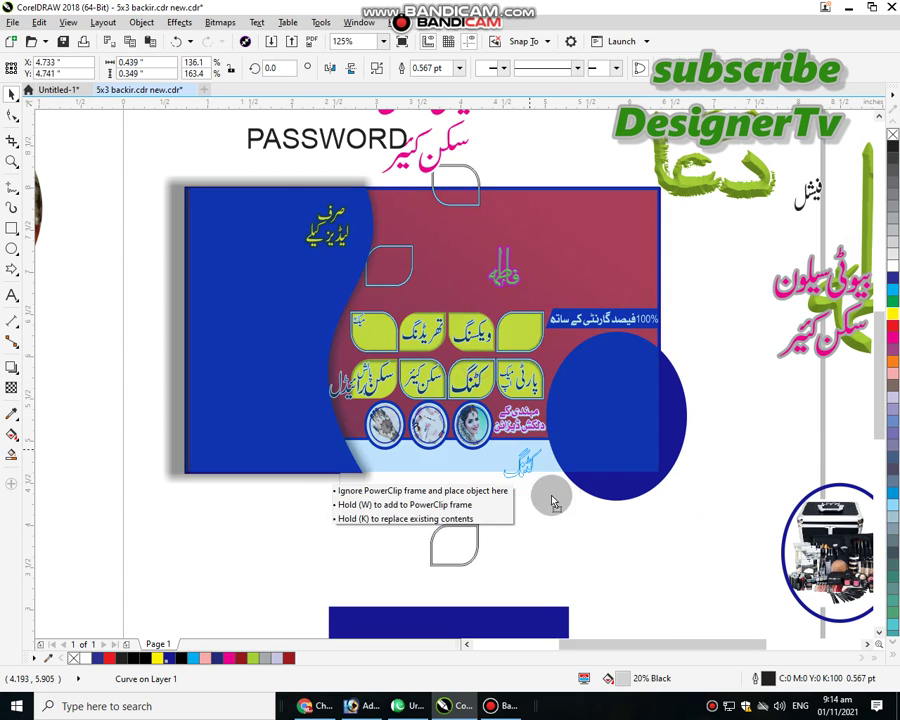
drag(473, 428, 414, 545)
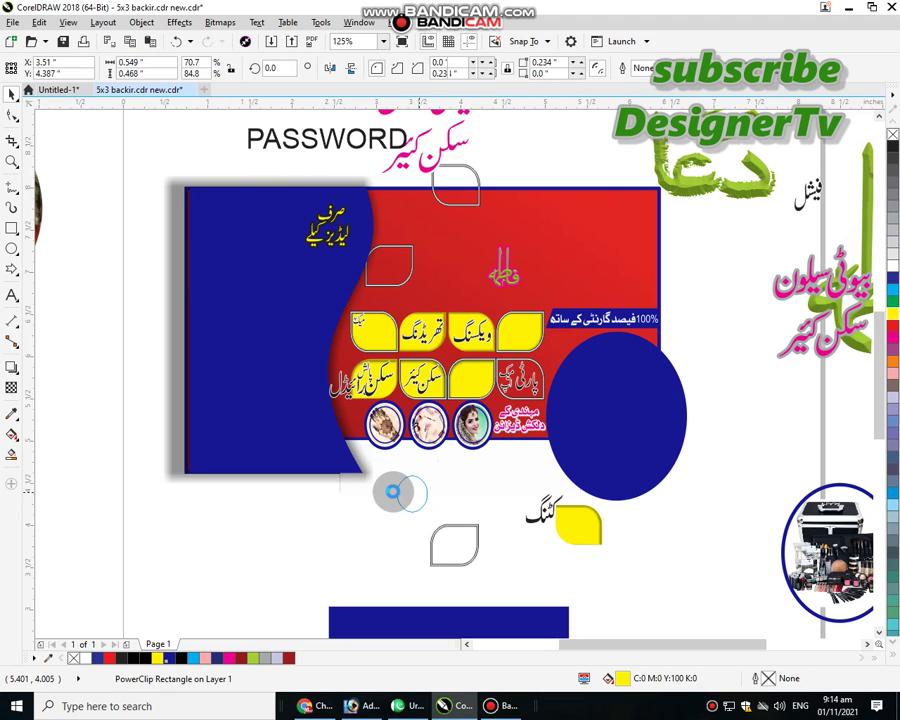
scroll(509, 414, up, 3)
Drag a blue ring, the henna hand photo and the makeup brushes photo below the banner
scroll(692, 222, up, 3)
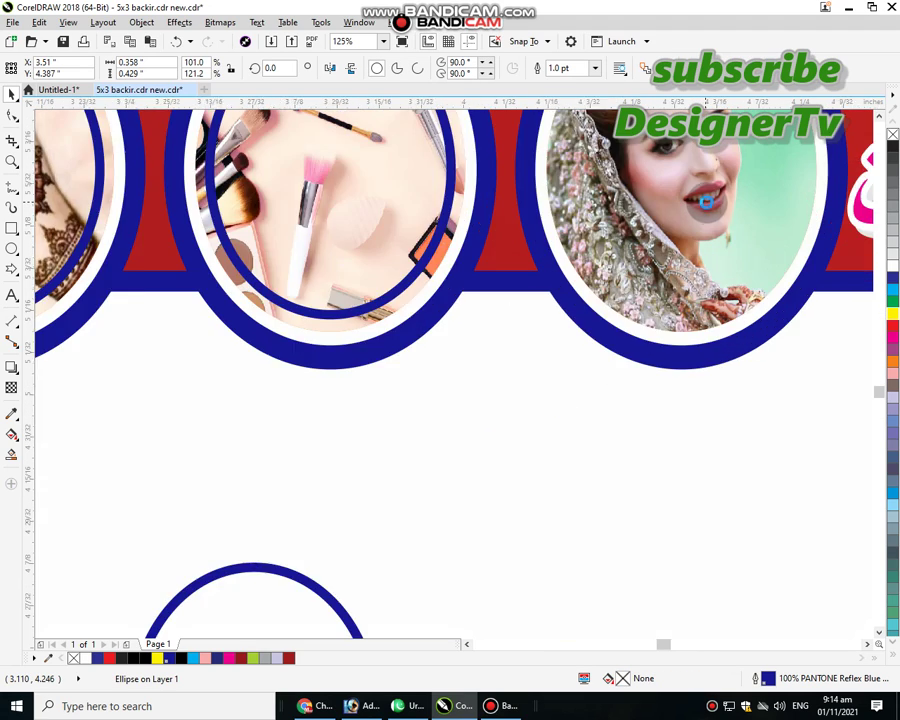
scroll(532, 446, up, 2)
scroll(526, 478, down, 3)
scroll(440, 424, down, 2)
scroll(440, 424, down, 3)
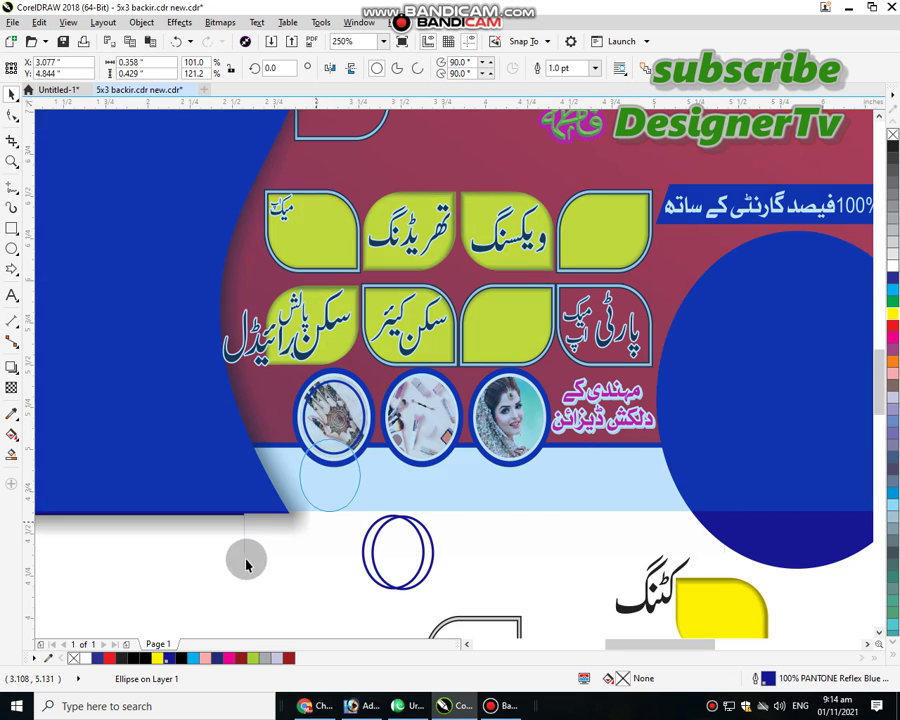
drag(247, 565, 248, 563)
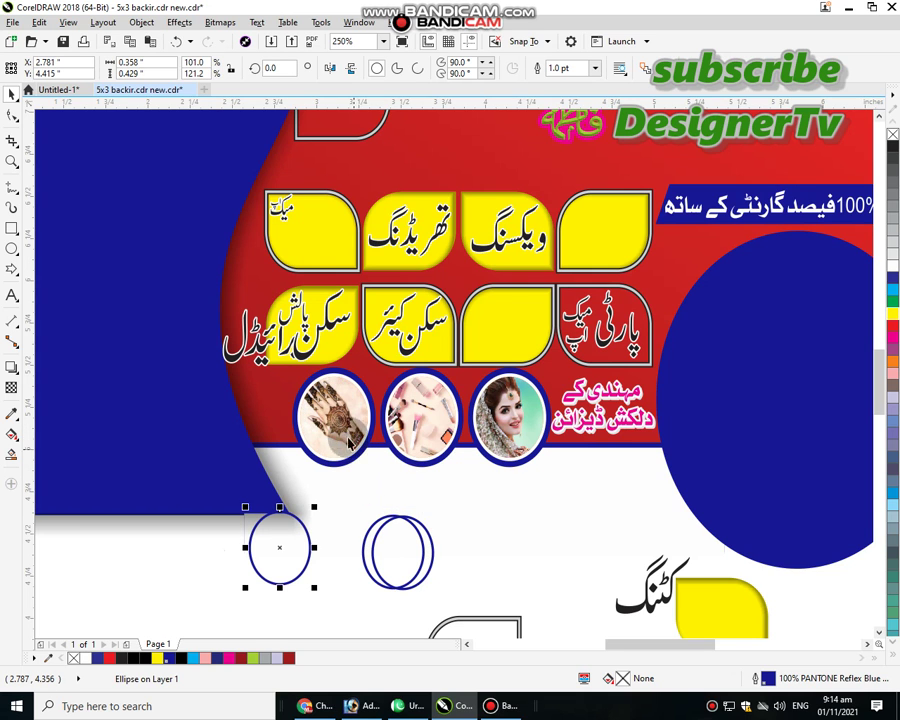
drag(371, 431, 468, 541)
drag(521, 457, 596, 492)
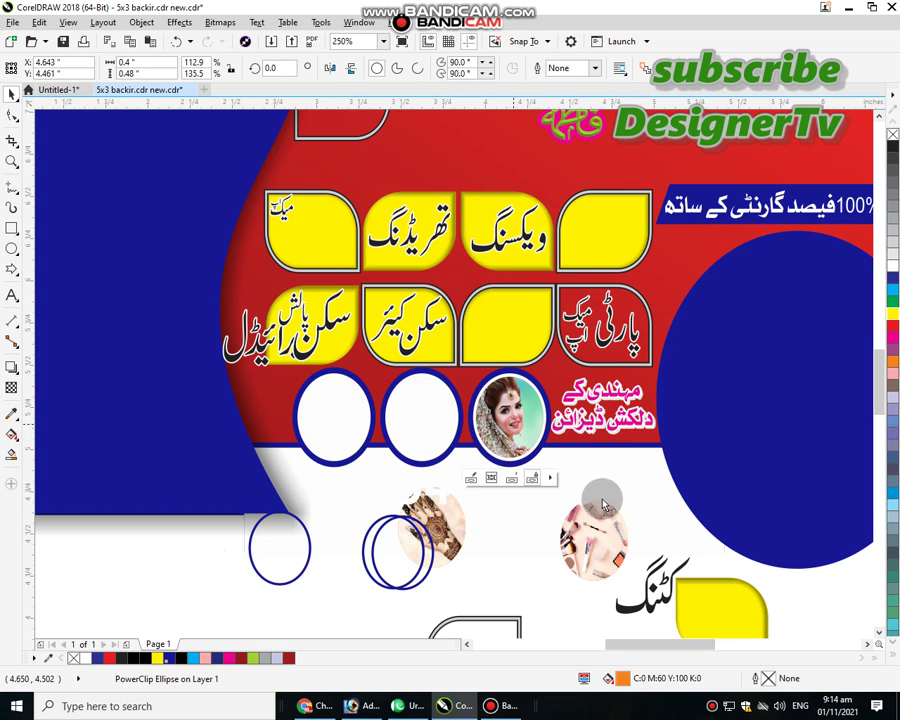
scroll(458, 594, down, 2)
scroll(463, 594, down, 2)
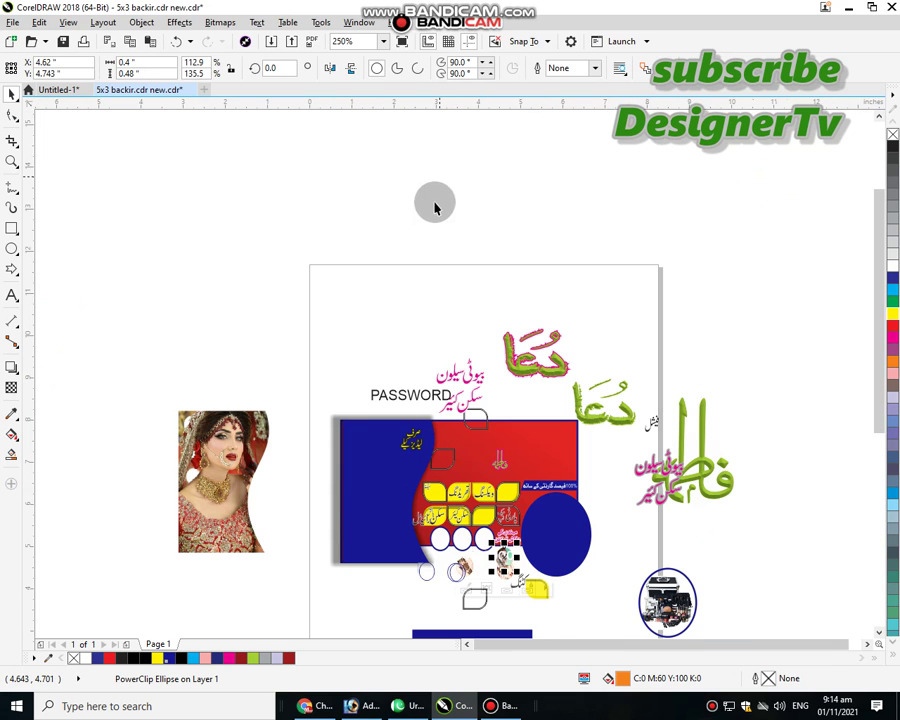
Move the PASSWORD label above the page and drag the blue curved panel out of the banner
drag(416, 398, 376, 268)
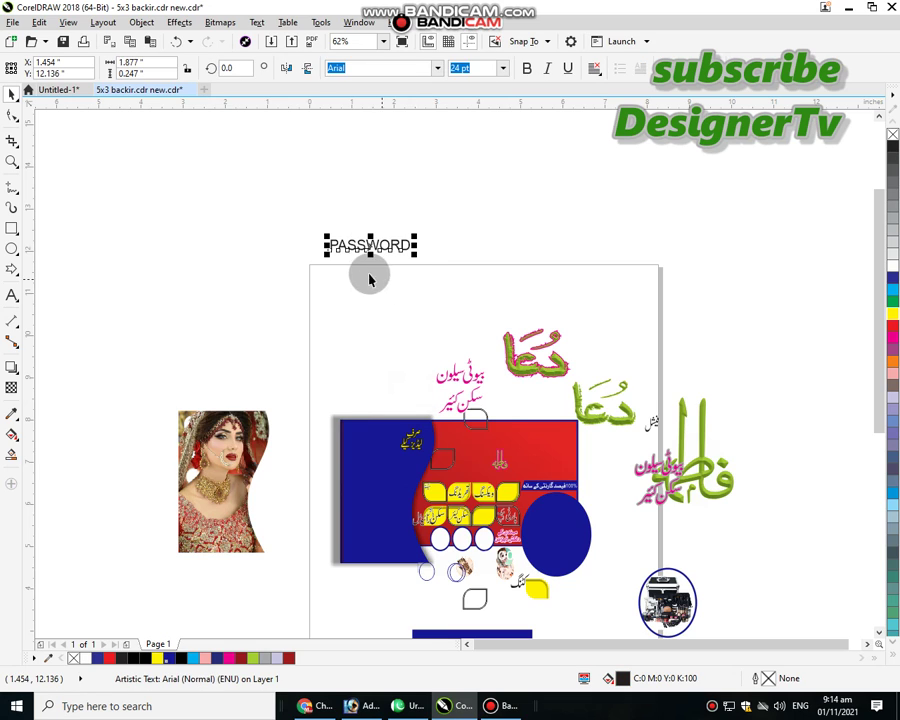
key(F8)
click(346, 264)
click(391, 250)
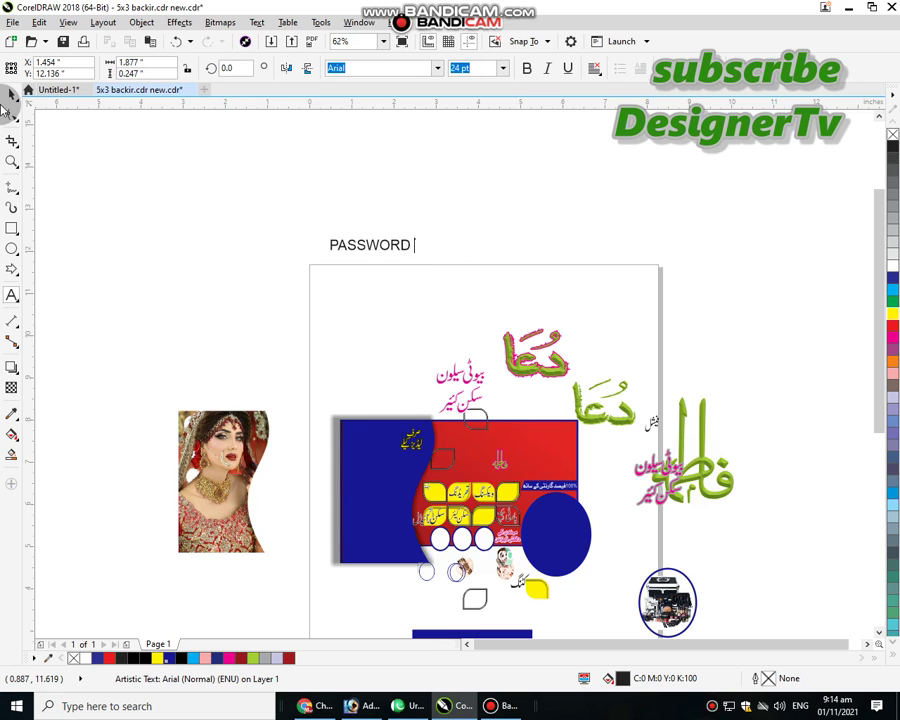
drag(352, 418, 310, 361)
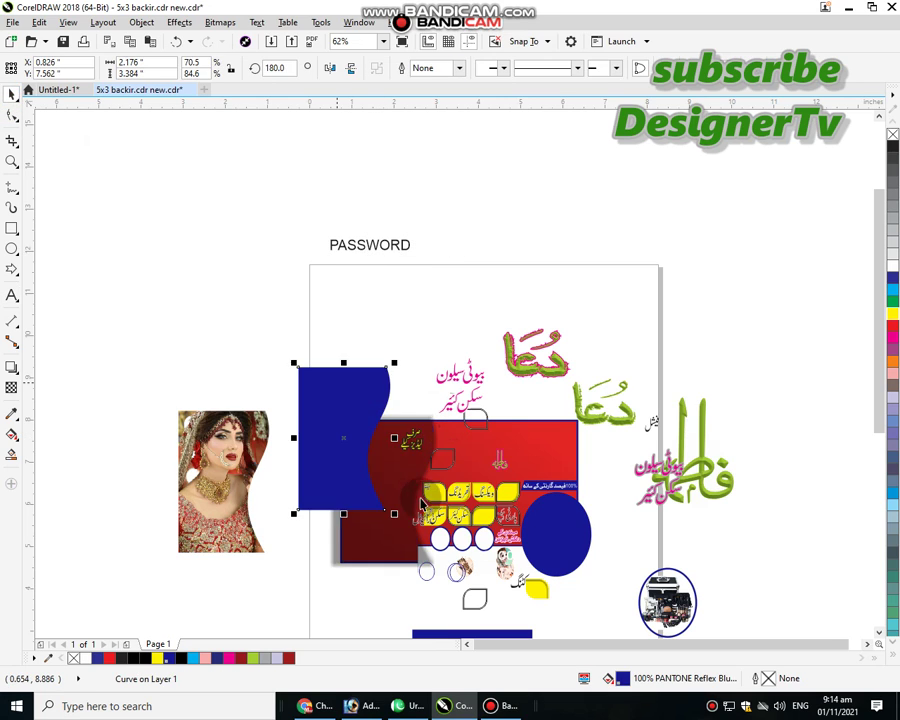
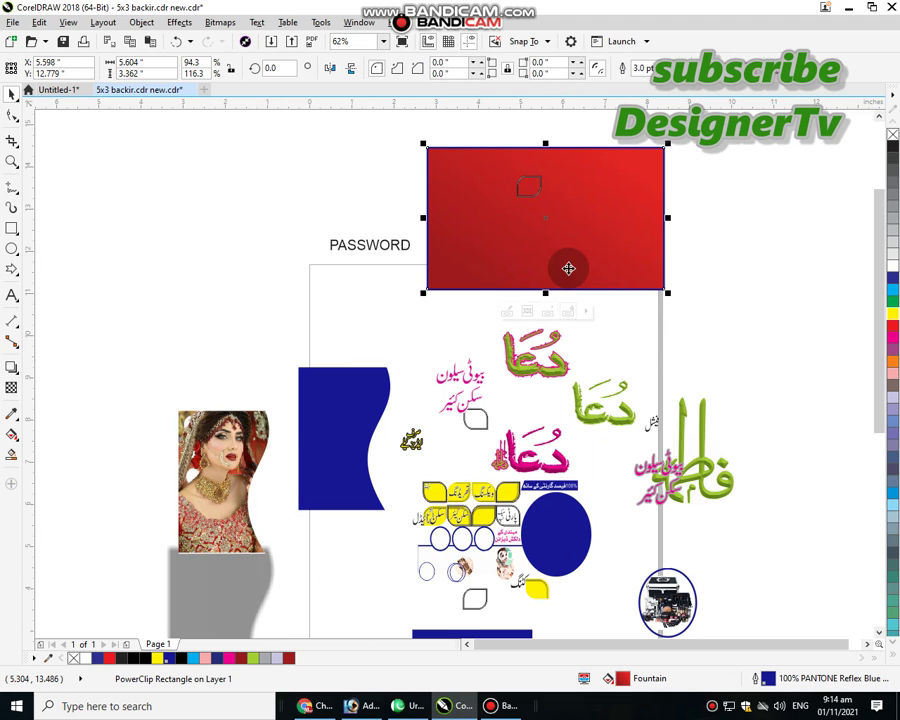
Extract the contents from the red PowerClip frame and reselect the red rectangle
click(549, 313)
click(540, 185)
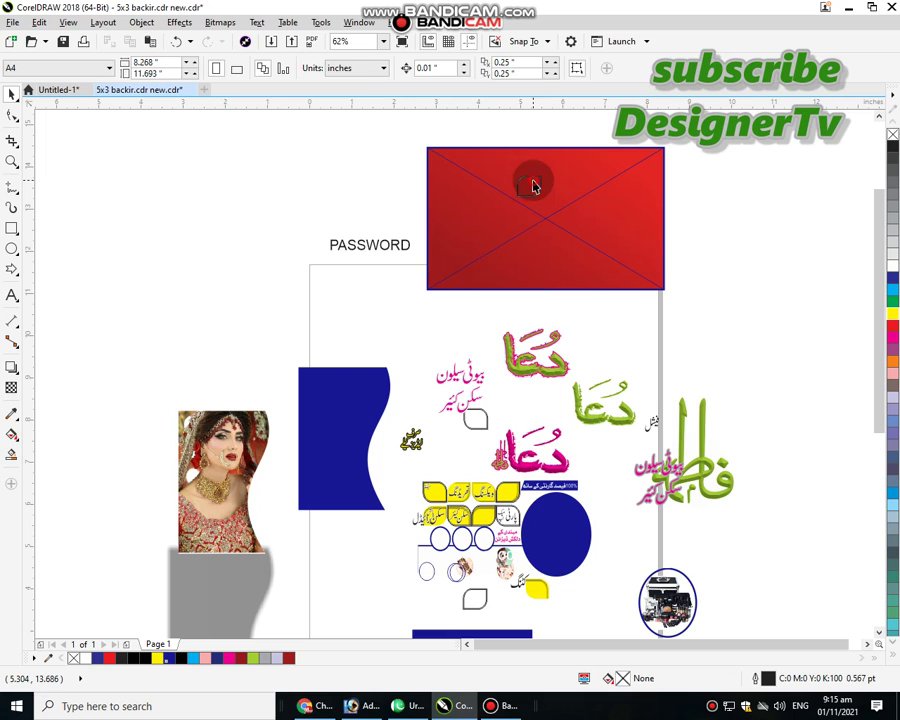
click(534, 187)
drag(534, 187, 318, 151)
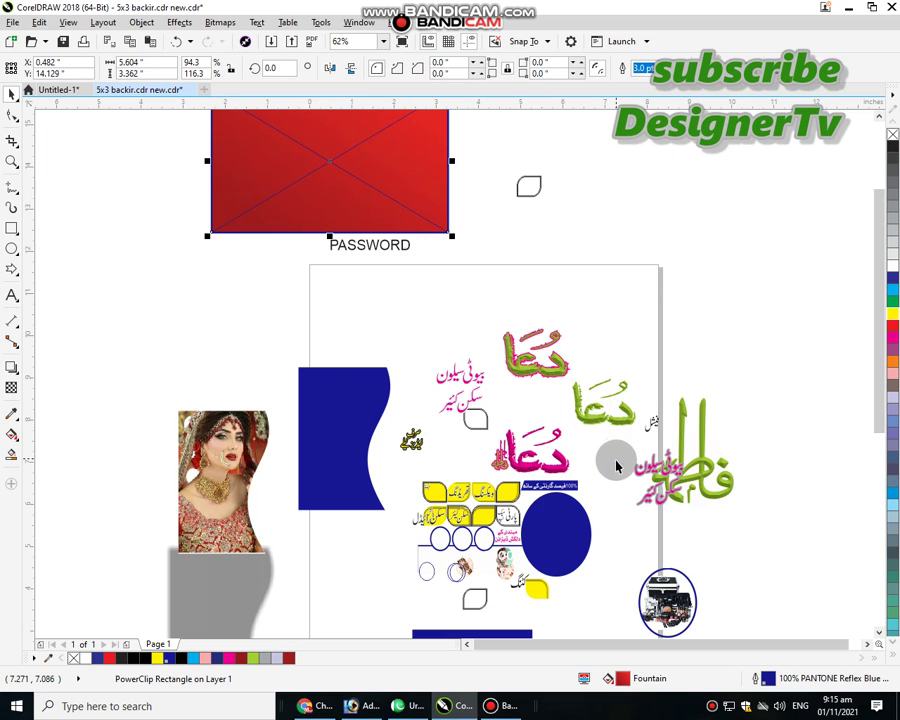
key(ctrl+z)
Place the red rectangle behind the blue shape and move the PASSWORD text onto the card
drag(529, 200, 440, 466)
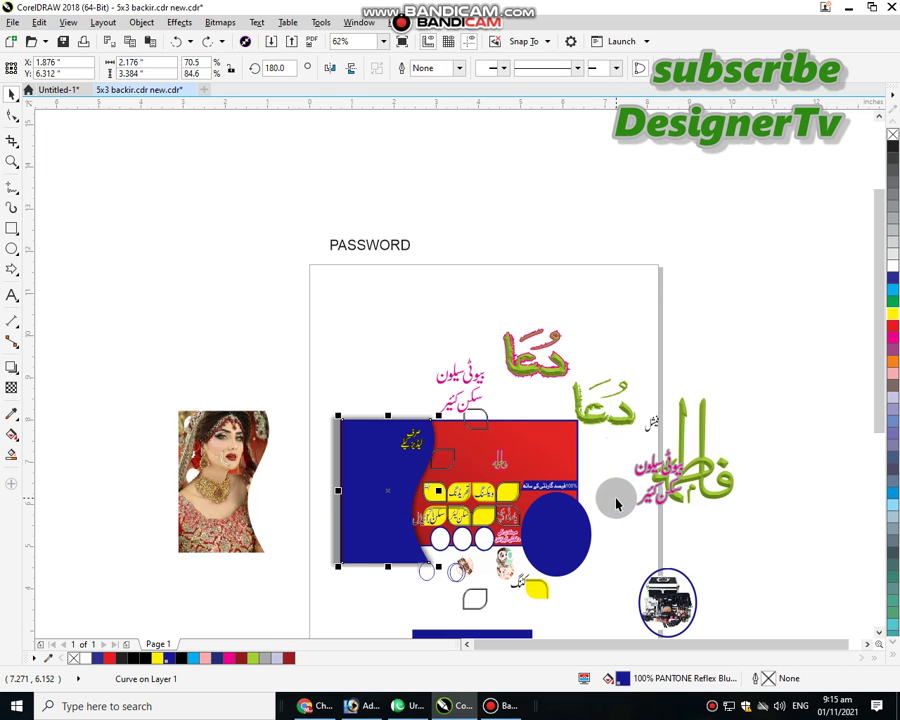
drag(370, 245, 411, 395)
key(Tab)
key(Tab)
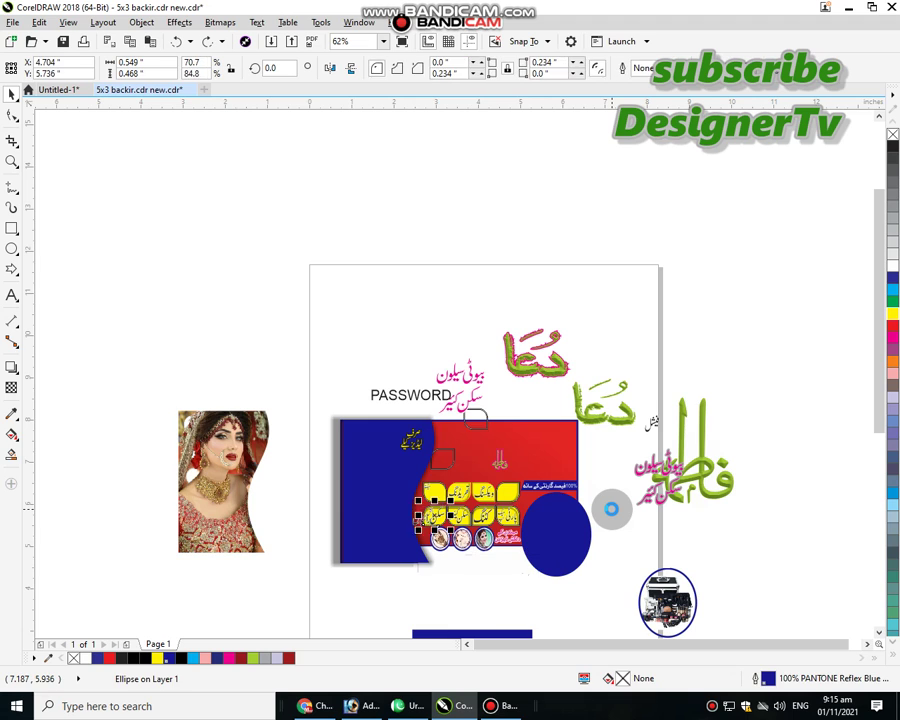
key(Tab)
key(Tab)
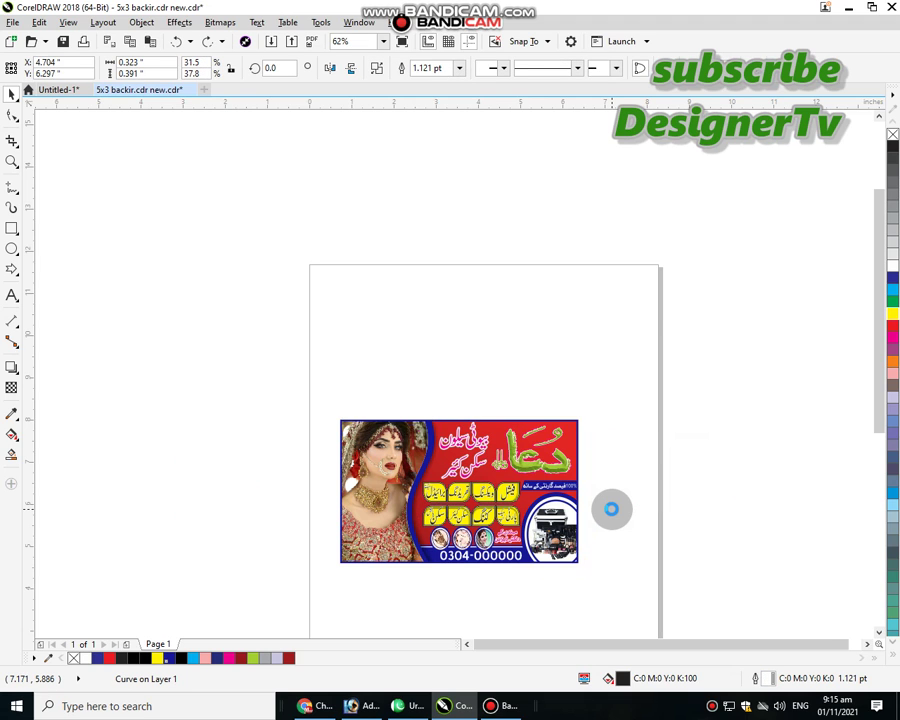
Delete the stray ASSALAM OALAIKUM greeting text from the card
drag(480, 337, 552, 283)
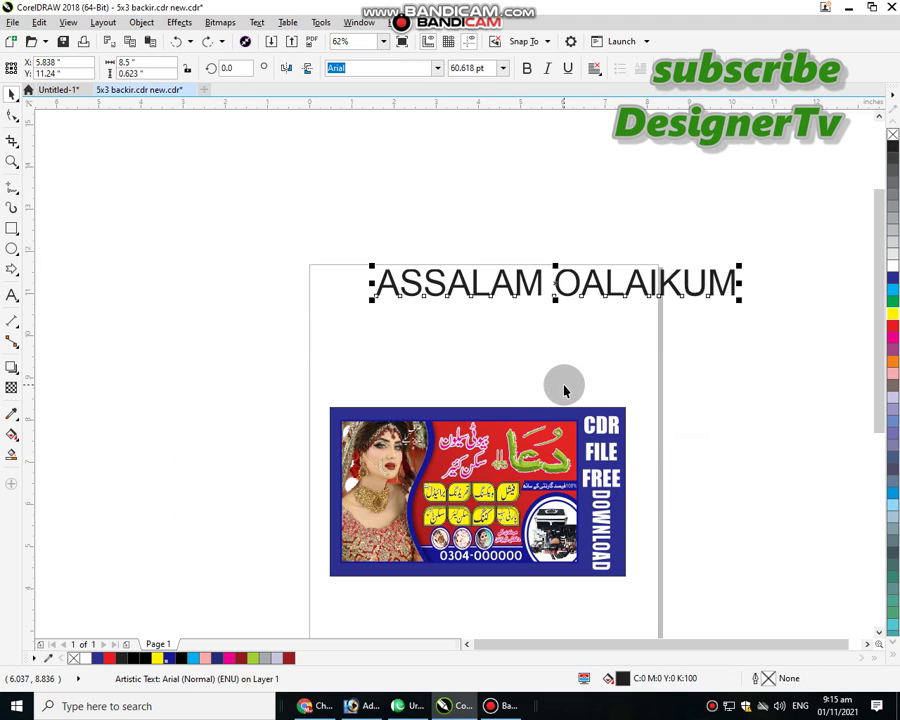
key(Delete)
click(12, 295)
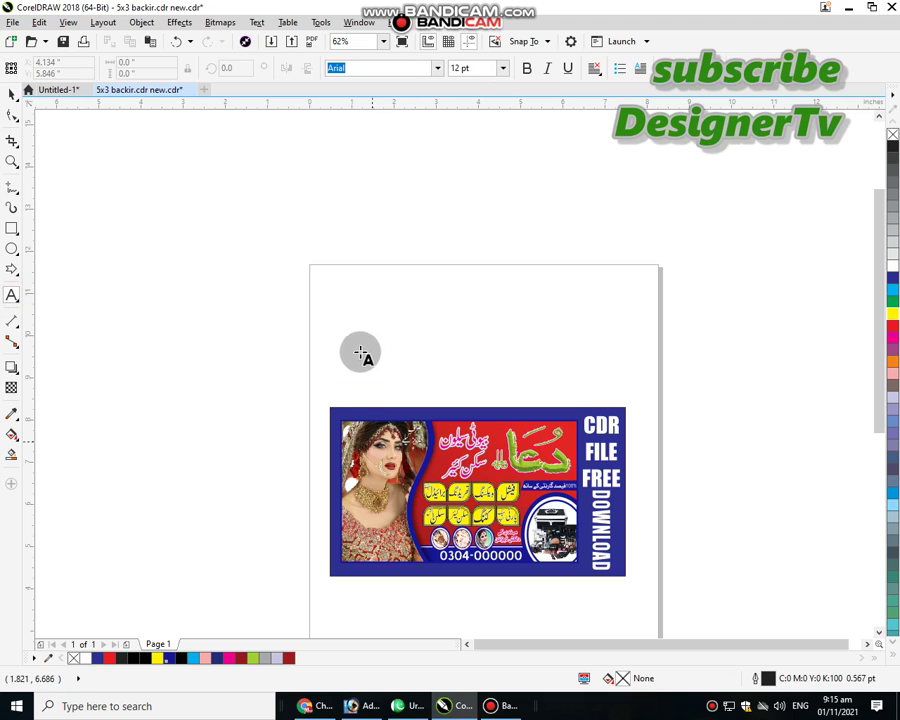
click(12, 93)
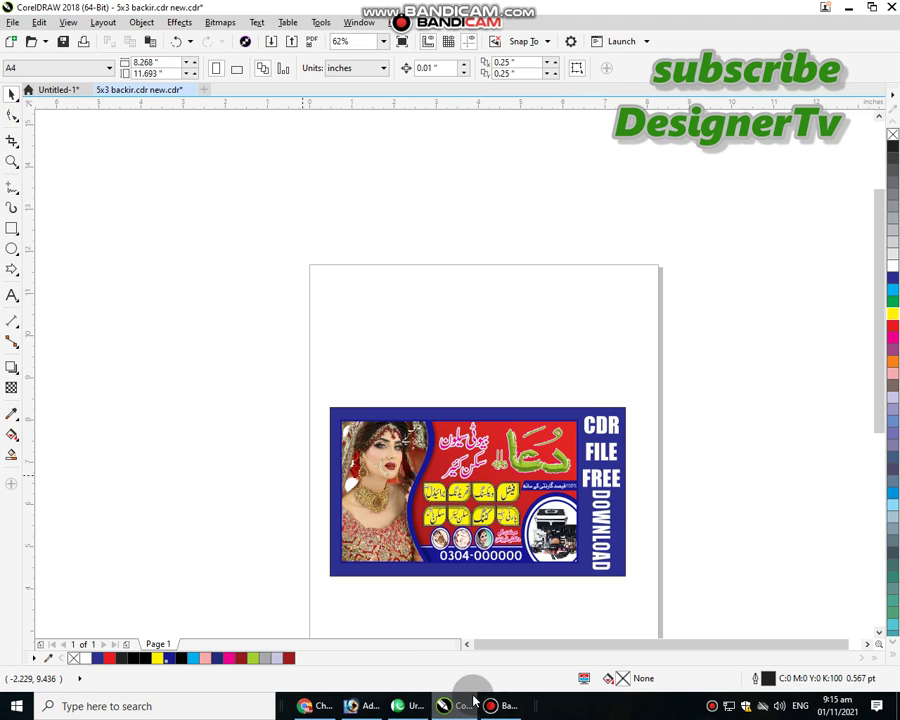